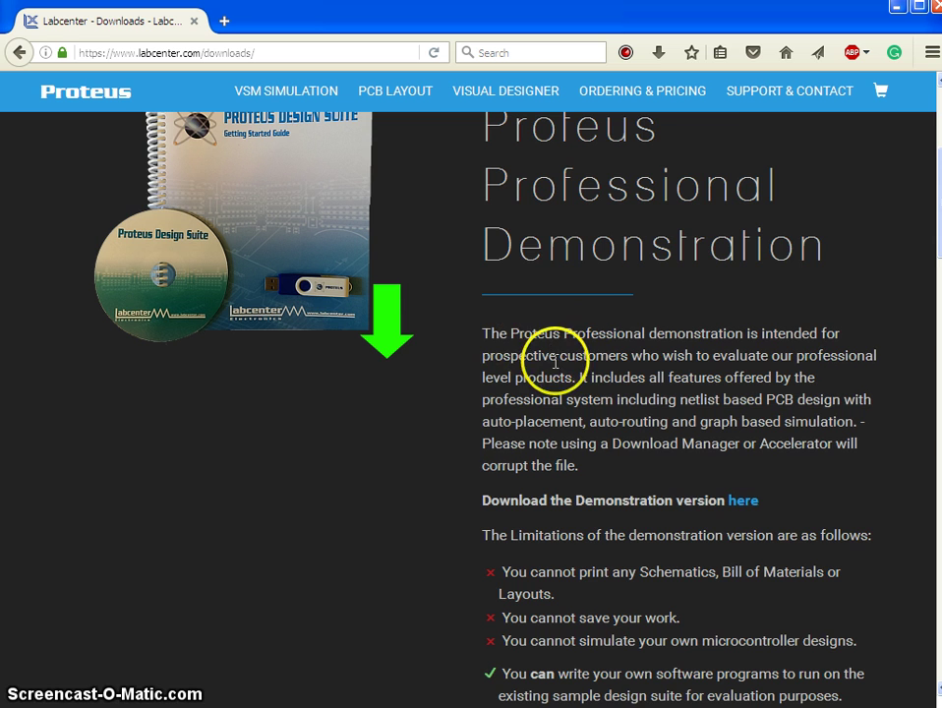
Scroll through the Labcenter page listing the demo version's limitations
{"action": "scroll", "coordinate": [539, 350], "scroll_direction": "down", "scroll_amount": 2}
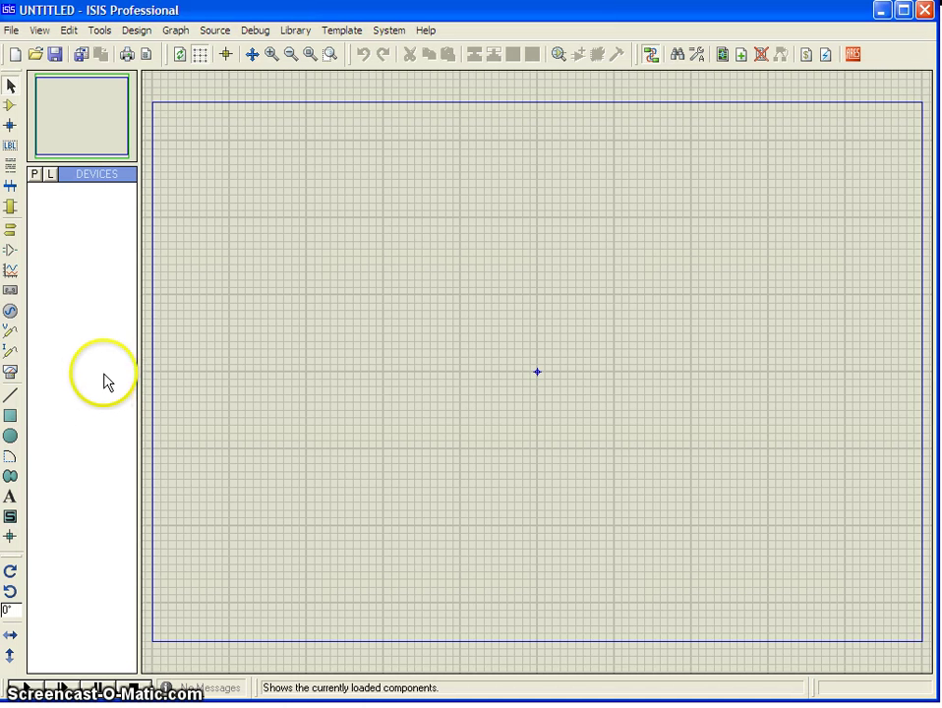
Look over the File menu's Export Graphics formats, then bring up the View menu
{"action": "left_click", "coordinate": [12, 30]}
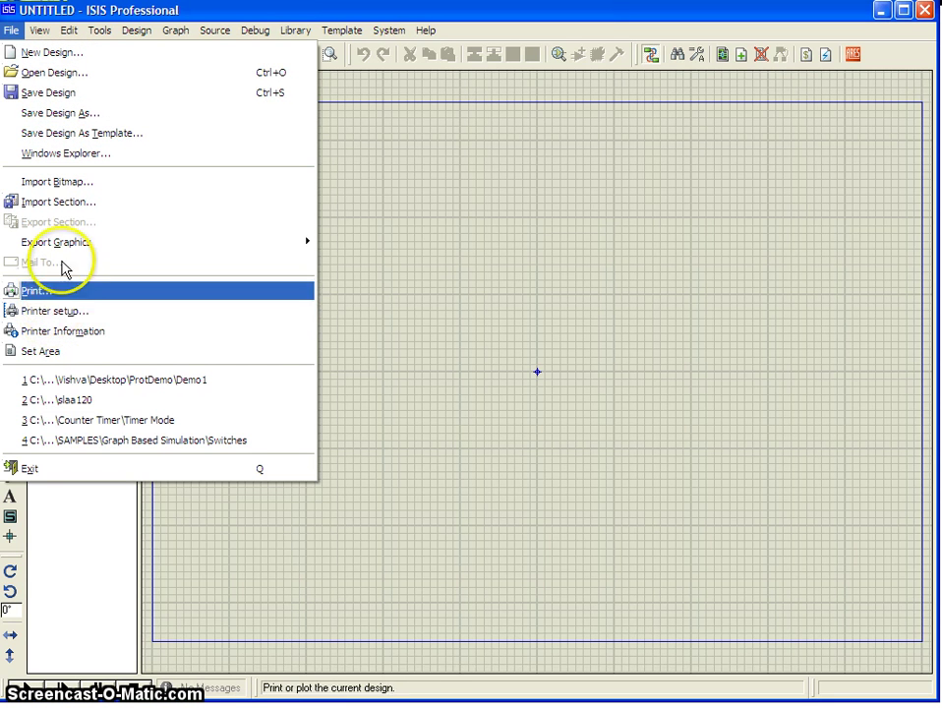
{"action": "mouse_move", "coordinate": [65, 257]}
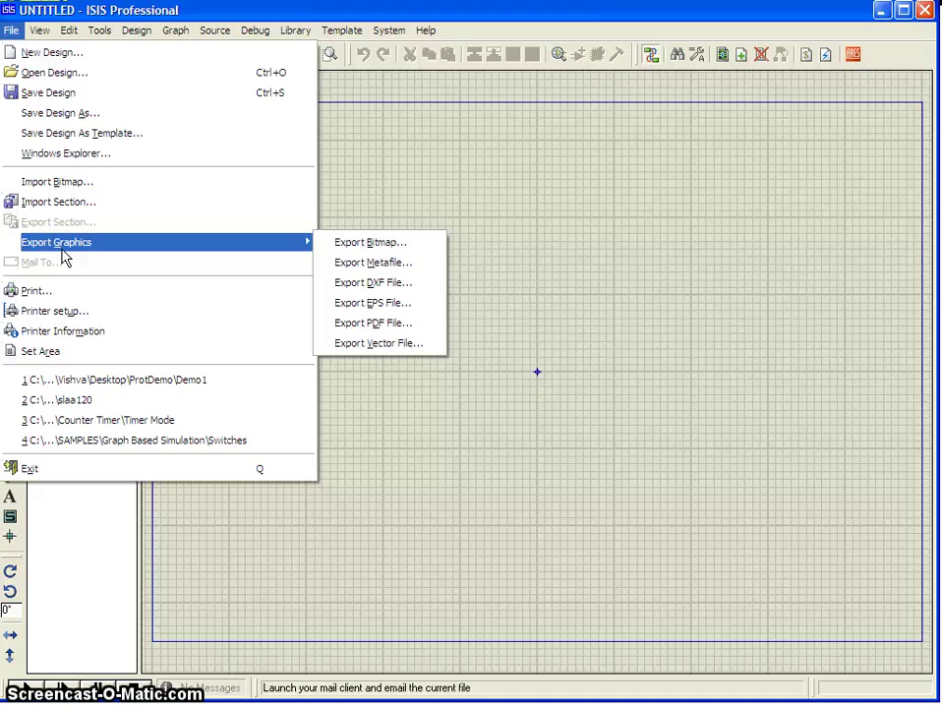
{"action": "left_click", "coordinate": [35, 31]}
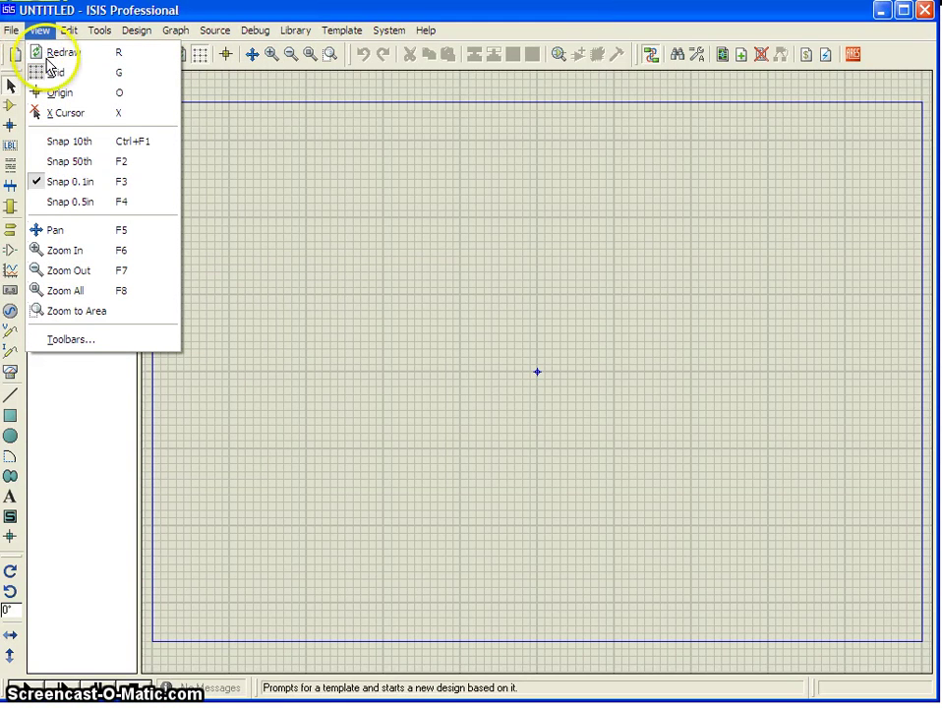
Toggle View > Grid until the canvas shows a dot grid, then dismiss the menu
{"action": "left_click", "coordinate": [94, 72]}
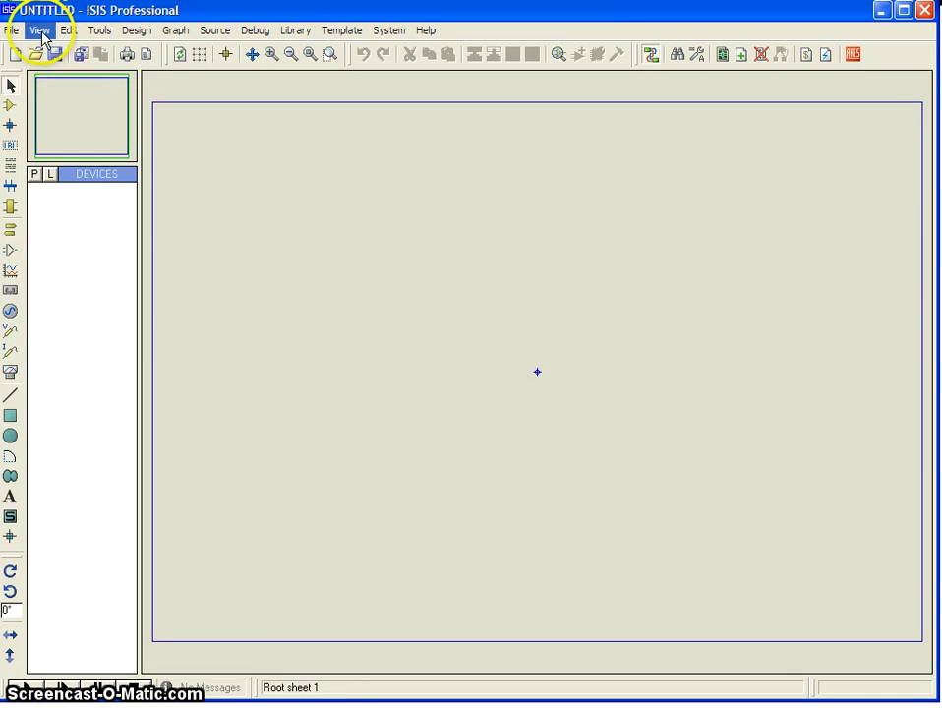
{"action": "left_click", "coordinate": [39, 29]}
{"action": "left_click", "coordinate": [55, 72]}
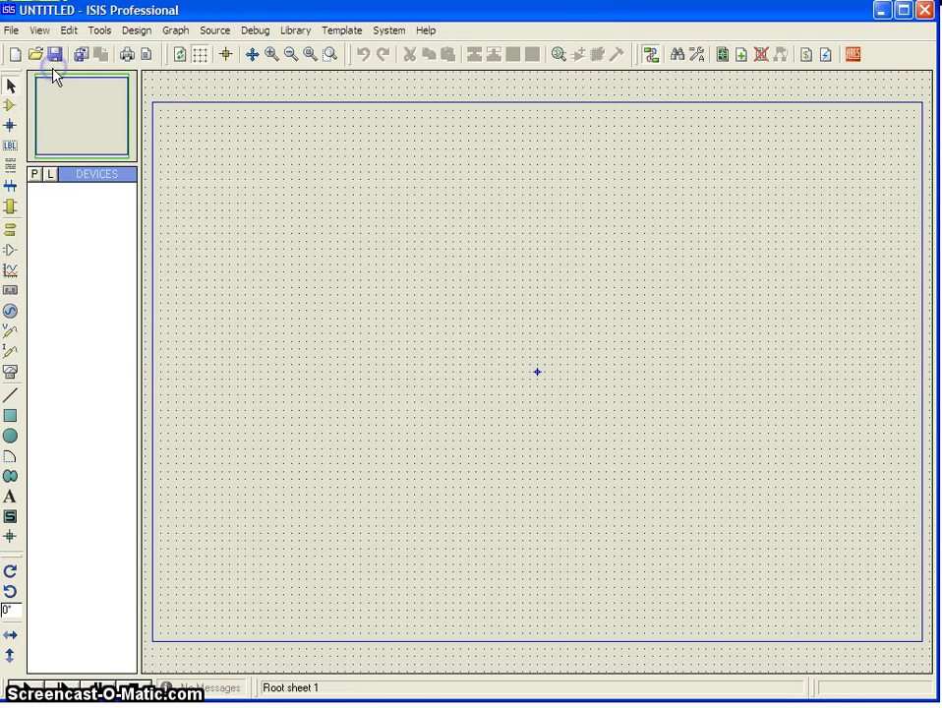
{"action": "left_click", "coordinate": [40, 30]}
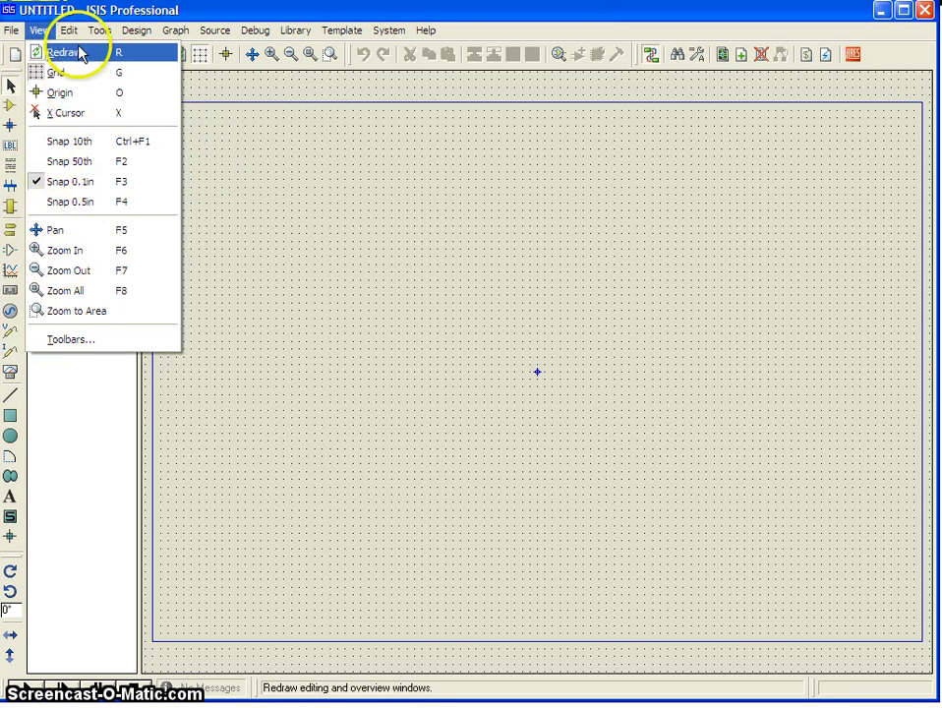
{"action": "mouse_move", "coordinate": [69, 30]}
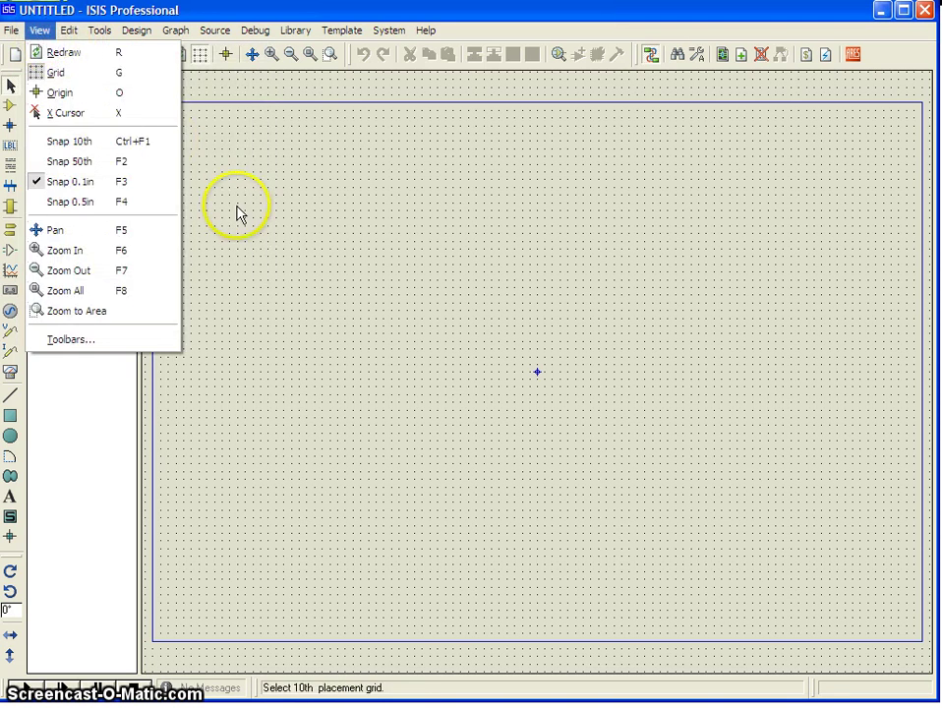
{"action": "left_click", "coordinate": [248, 223]}
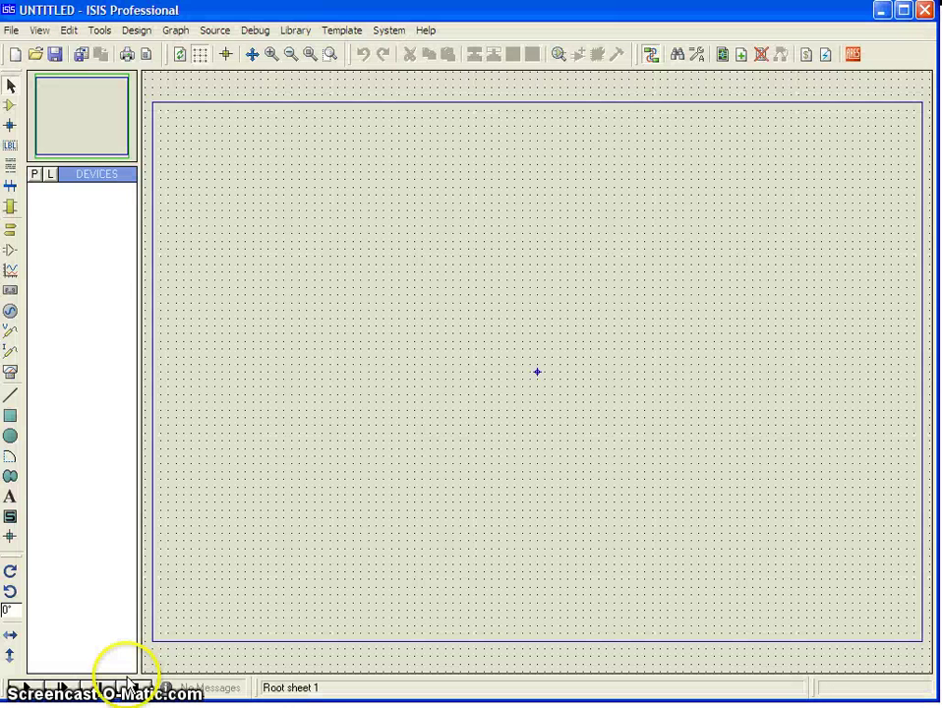
Open the device picker and add the generic RES resistor to the device list
{"action": "left_click", "coordinate": [12, 106]}
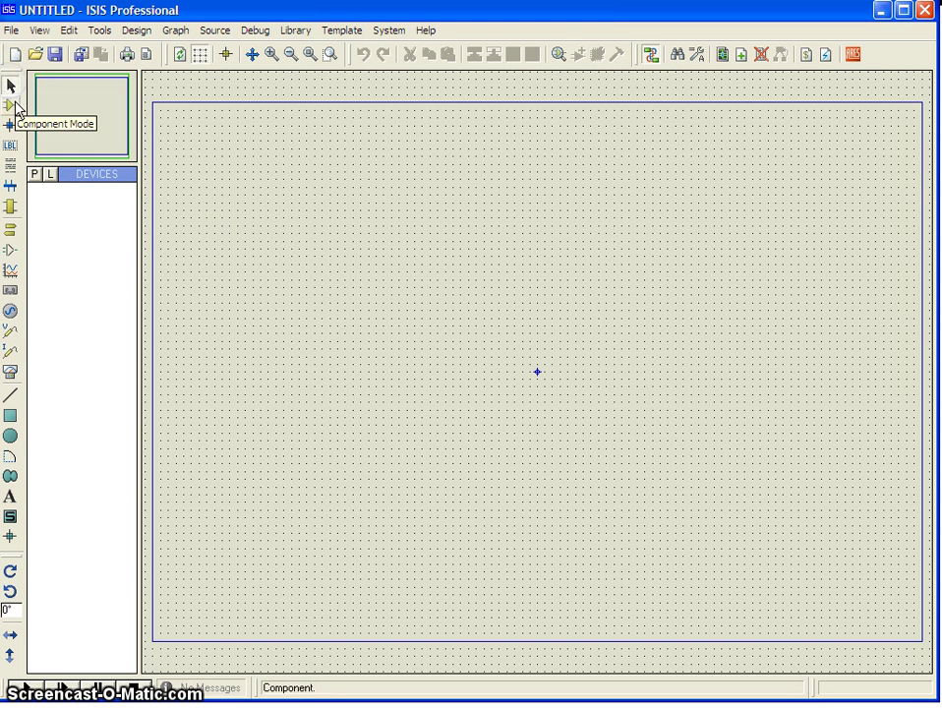
{"action": "left_click", "coordinate": [11, 110]}
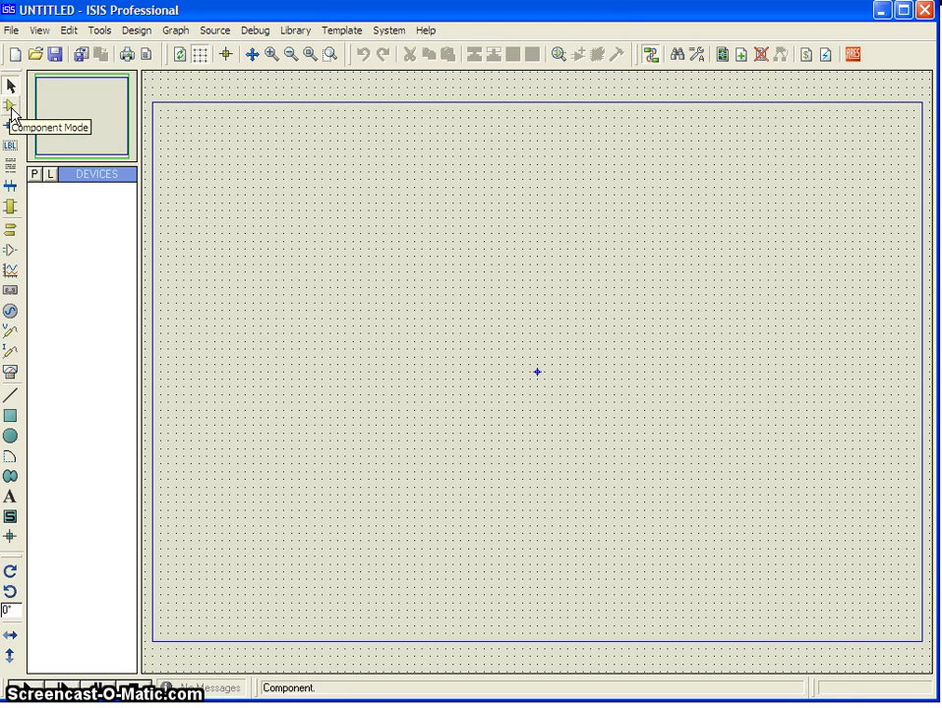
{"action": "left_click", "coordinate": [36, 175]}
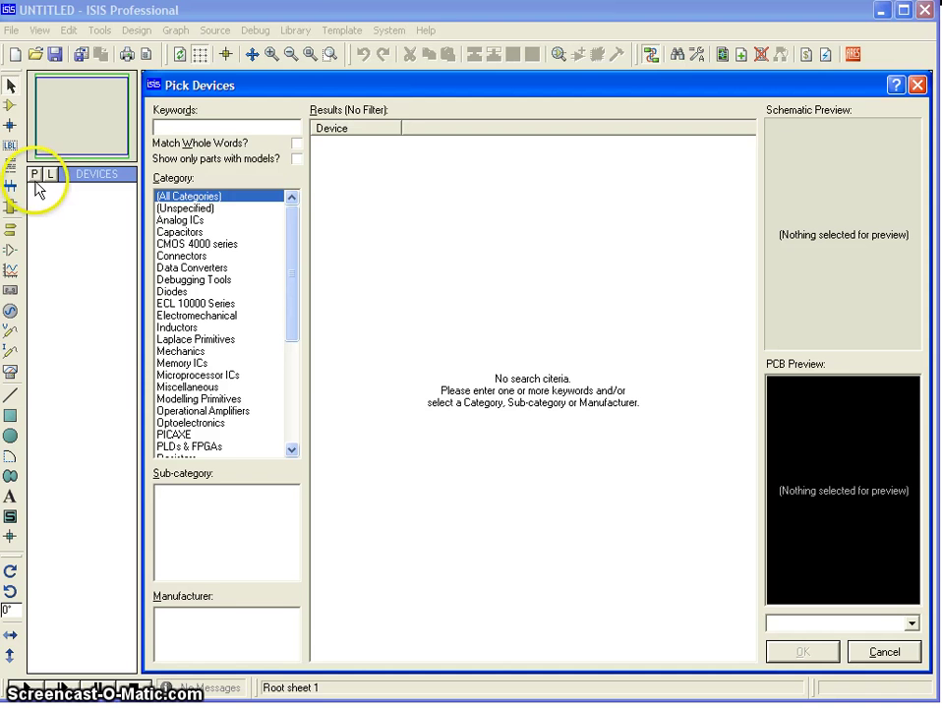
{"action": "left_click", "coordinate": [200, 127]}
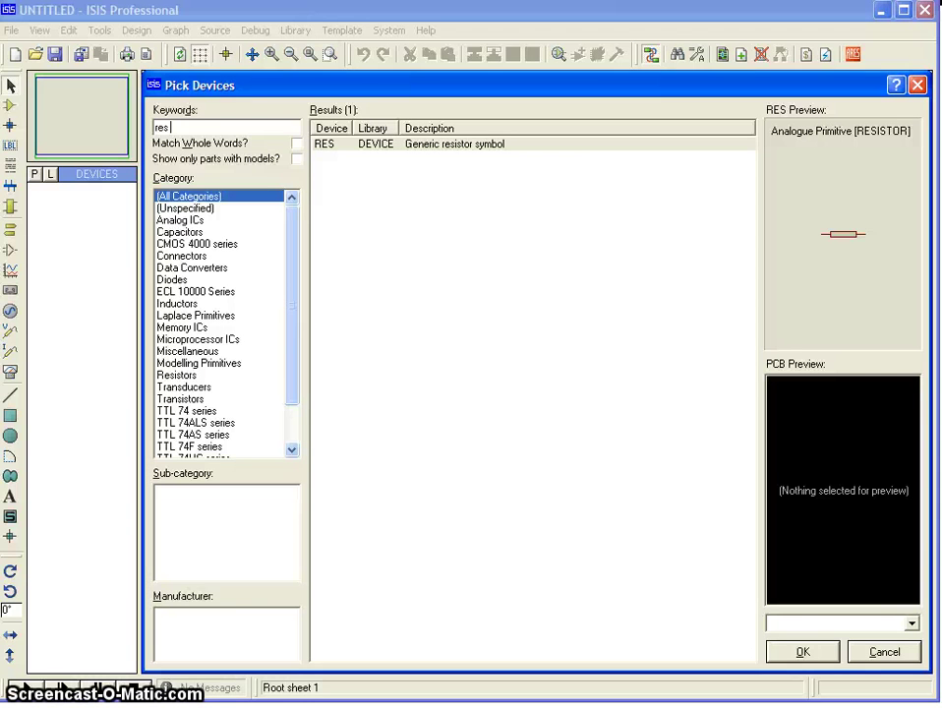
{"action": "left_click", "coordinate": [467, 337]}
{"action": "left_click", "coordinate": [433, 157]}
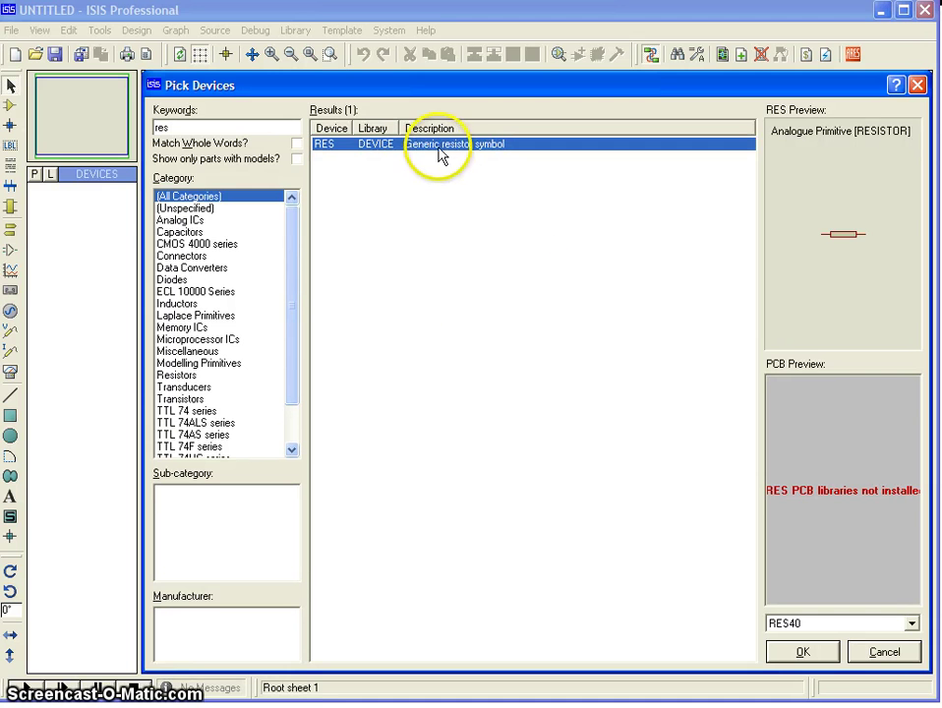
{"action": "double_click", "coordinate": [440, 156]}
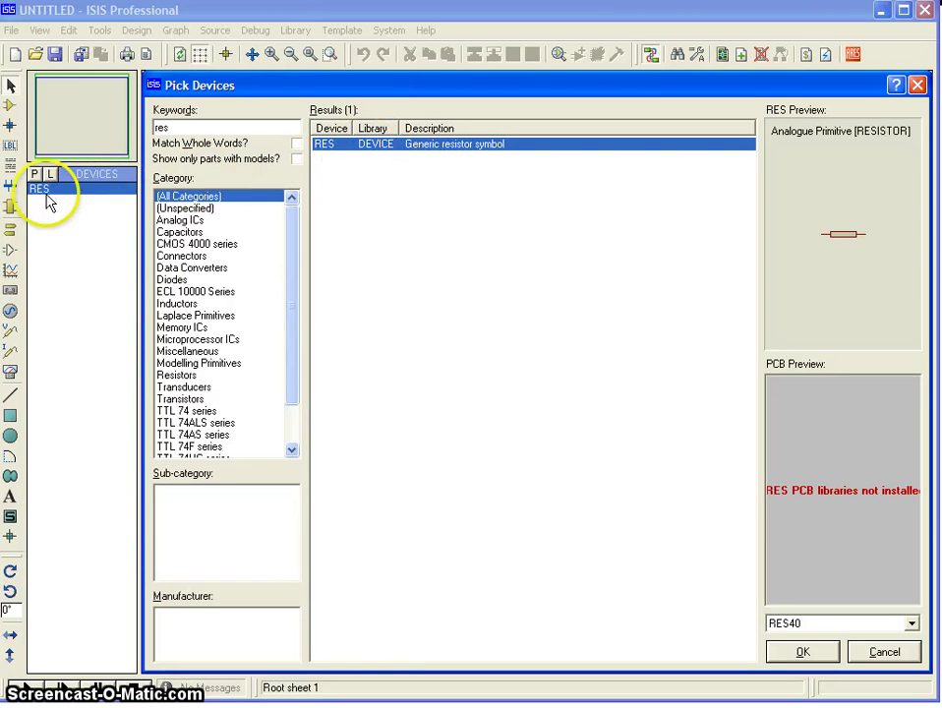
Search 'bat' and add the BATTERY DC voltage source to the device list
{"action": "left_click", "coordinate": [194, 128]}
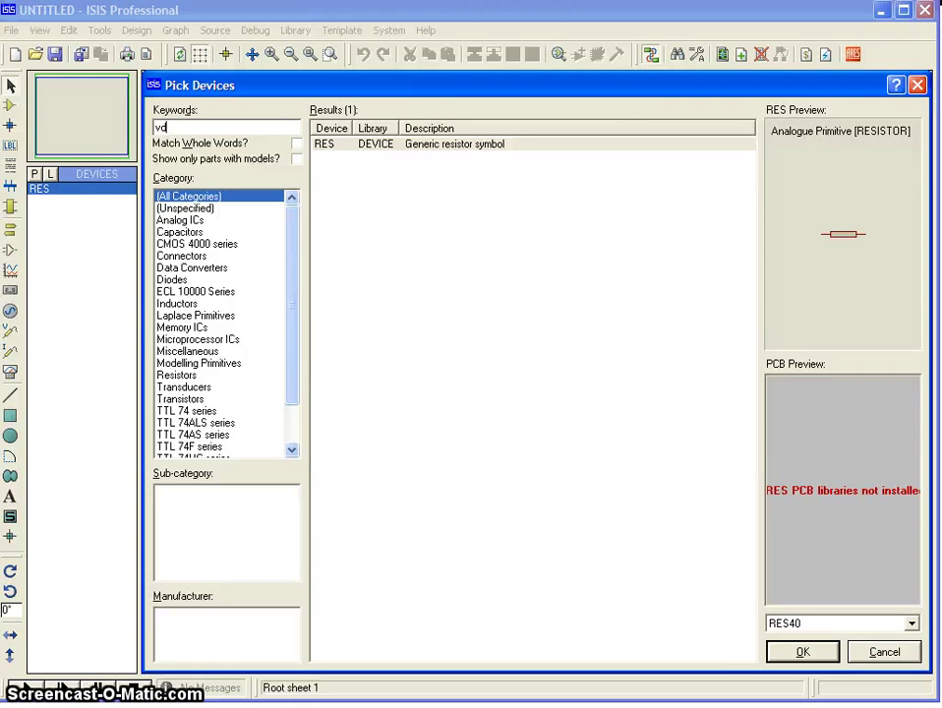
{"action": "left_click", "coordinate": [203, 126]}
{"action": "key", "text": "BackSpace"}
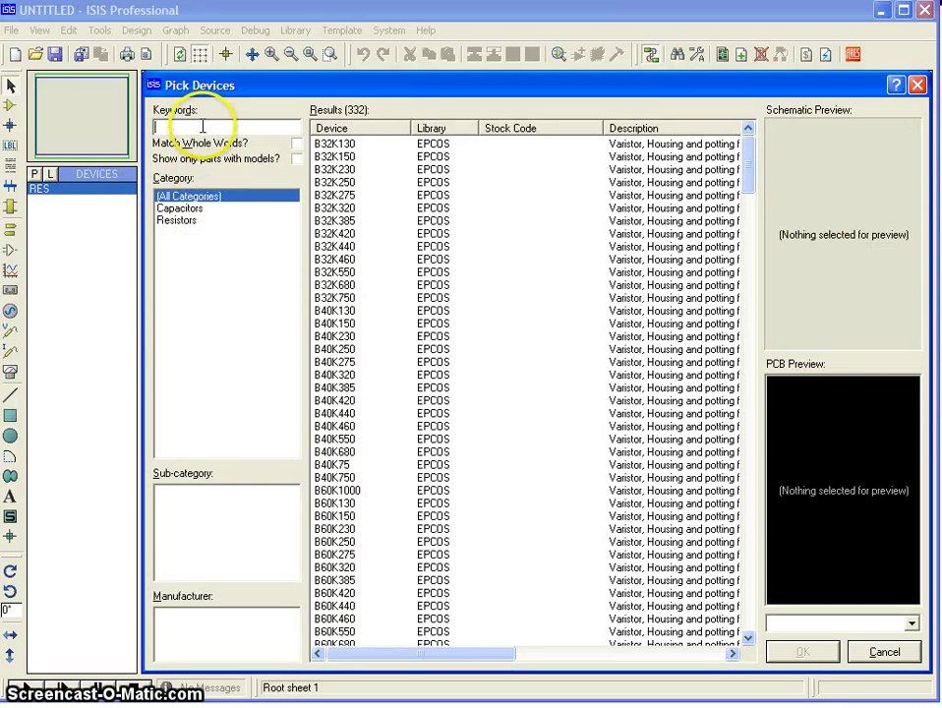
{"action": "type", "text": "battery"}
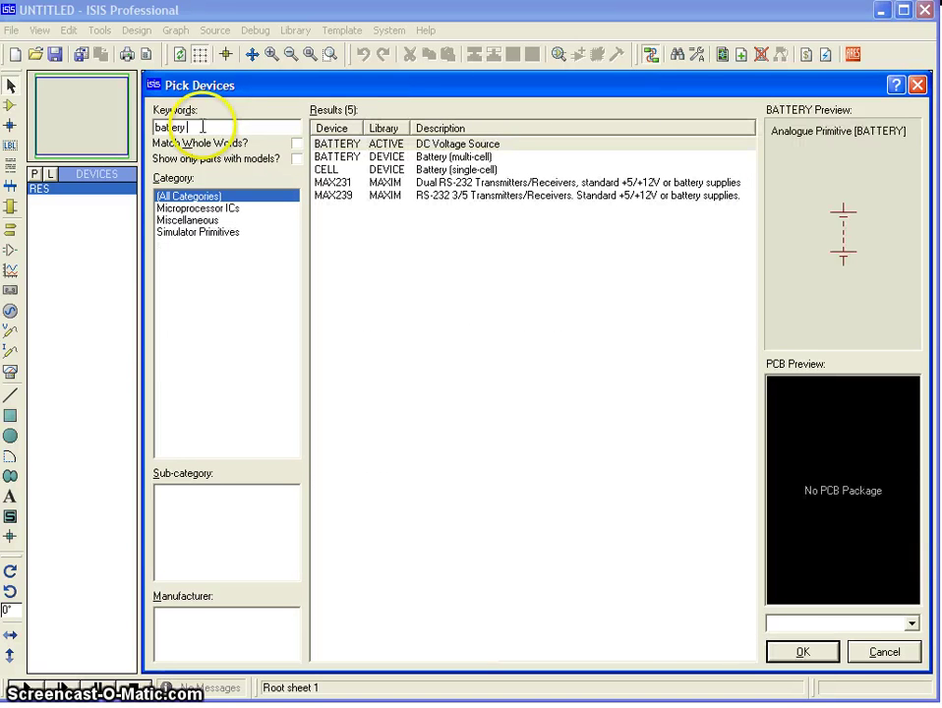
{"action": "left_click", "coordinate": [337, 145]}
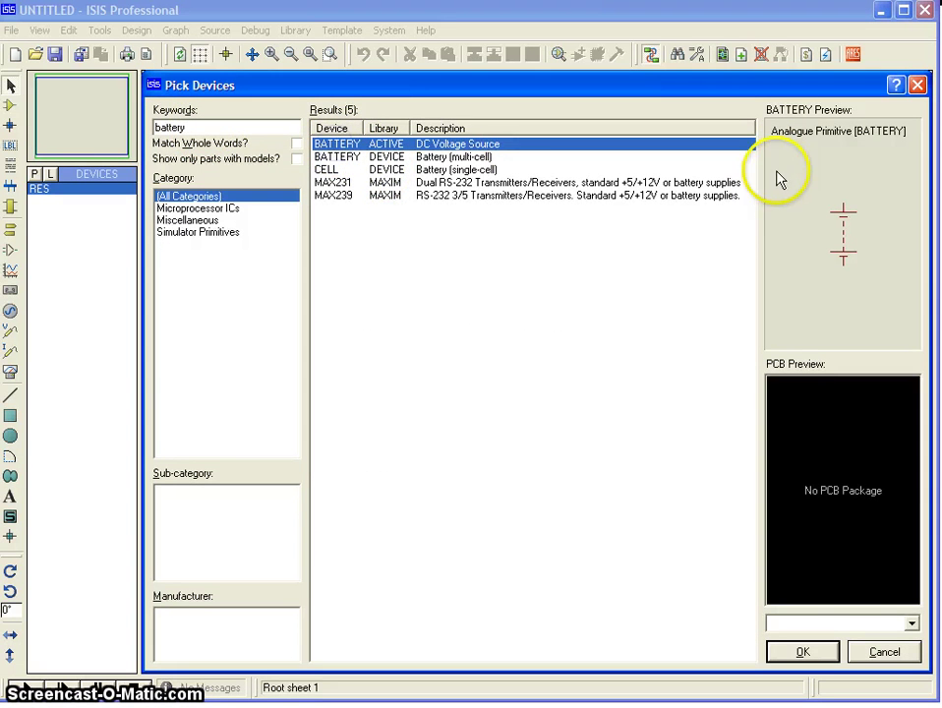
{"action": "left_click", "coordinate": [344, 147]}
{"action": "double_click", "coordinate": [344, 146]}
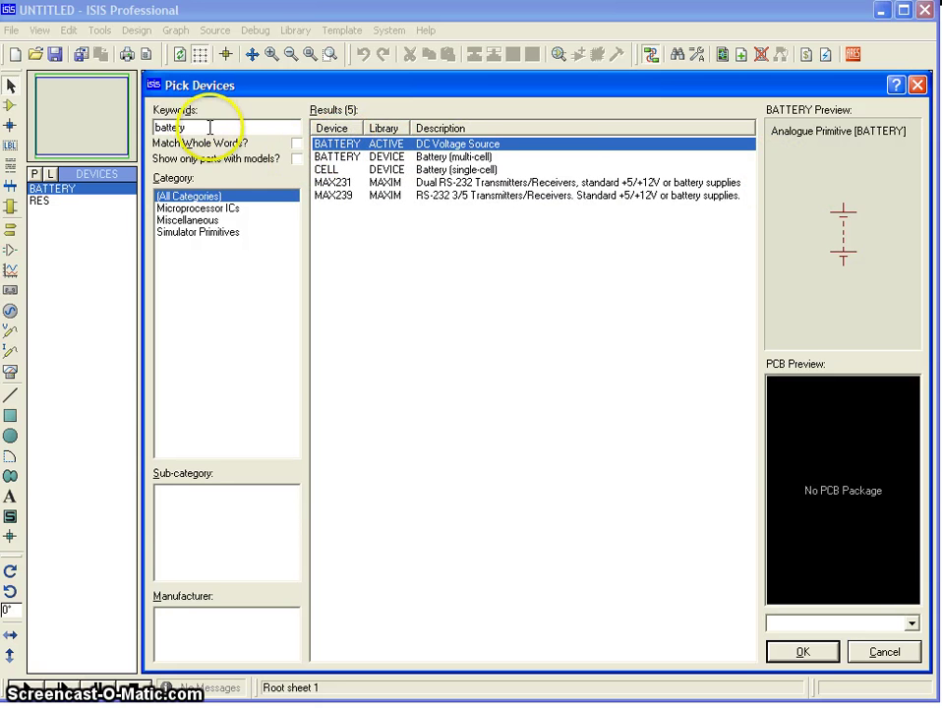
{"action": "left_click", "coordinate": [141, 123]}
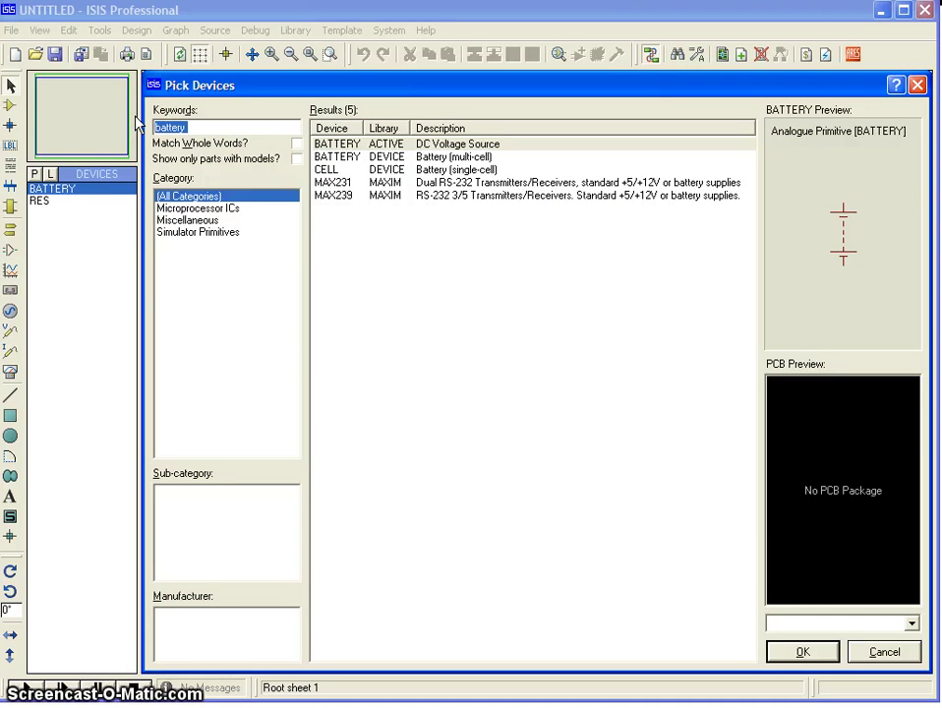
Search 'push button' and add the SPST push BUTTON to the device list
{"action": "type", "text": "push butt"}
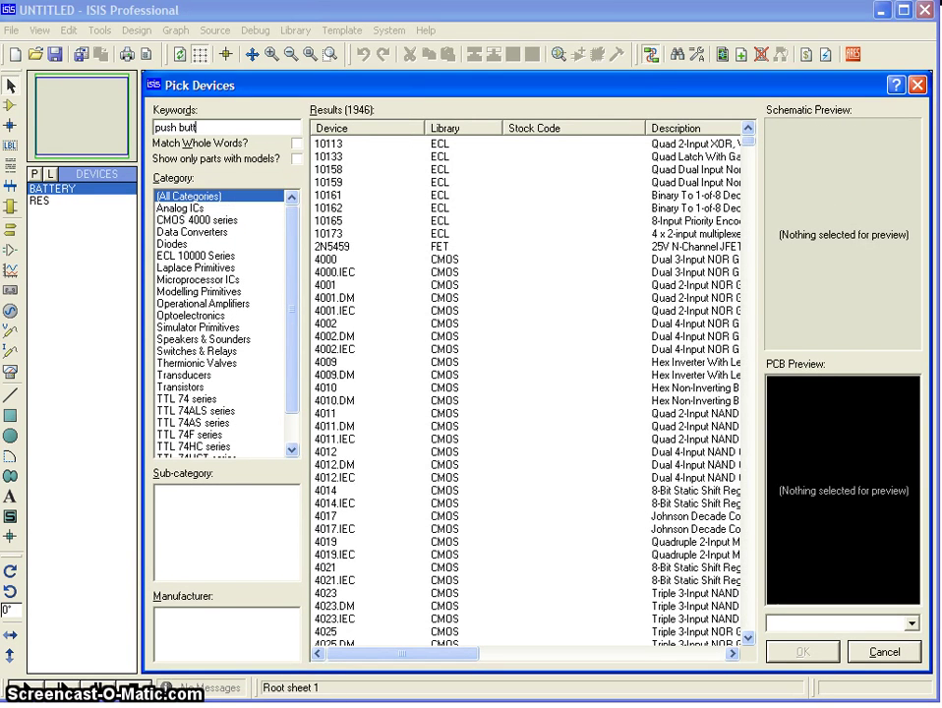
{"action": "type", "text": "on"}
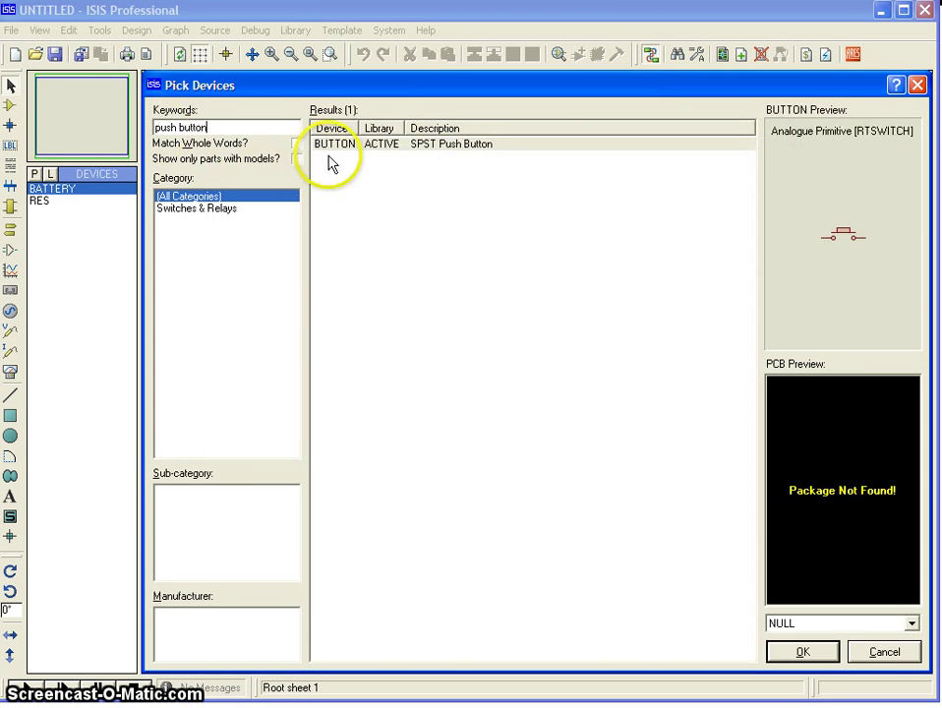
{"action": "double_click", "coordinate": [364, 145]}
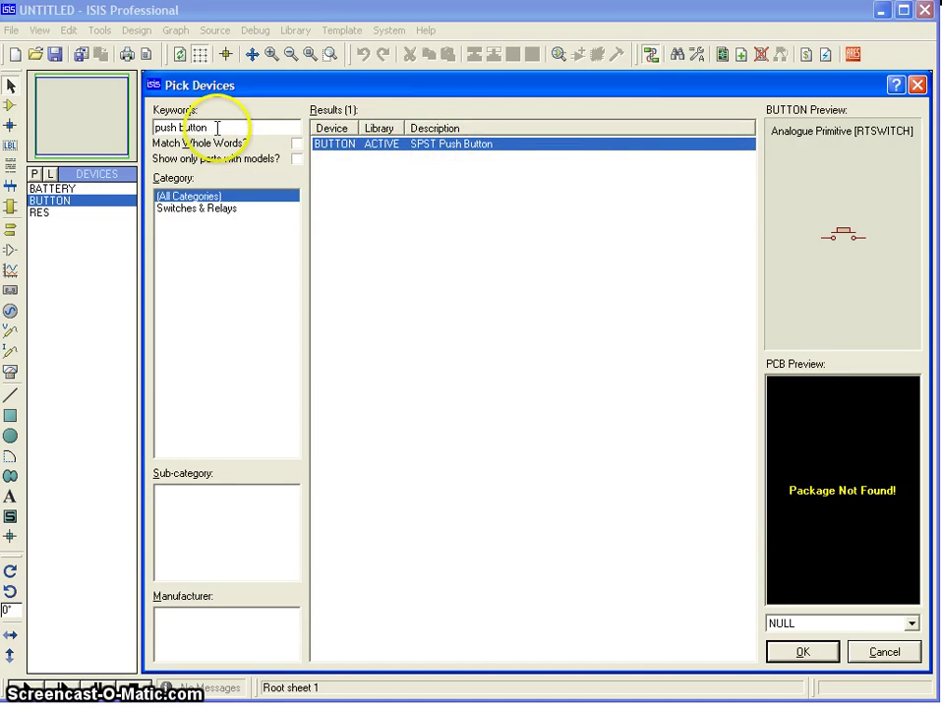
{"action": "left_click_drag", "start_coordinate": [194, 127], "coordinate": [216, 128]}
{"action": "left_click", "coordinate": [118, 131]}
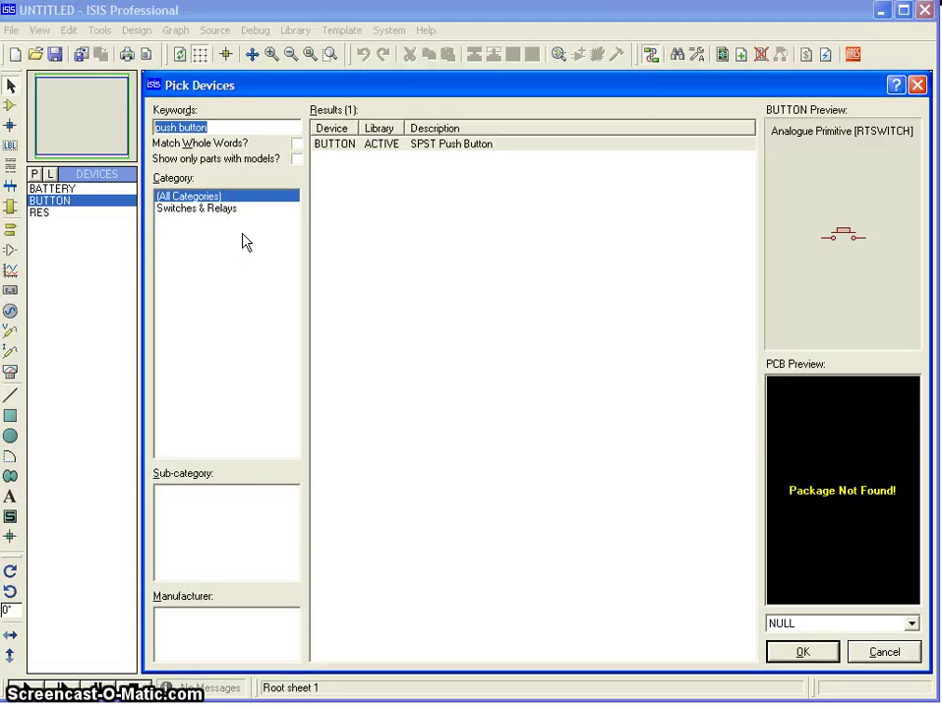
Search 'led r', add LED-RED to the device list, and confirm with OK
{"action": "type", "text": "led red"}
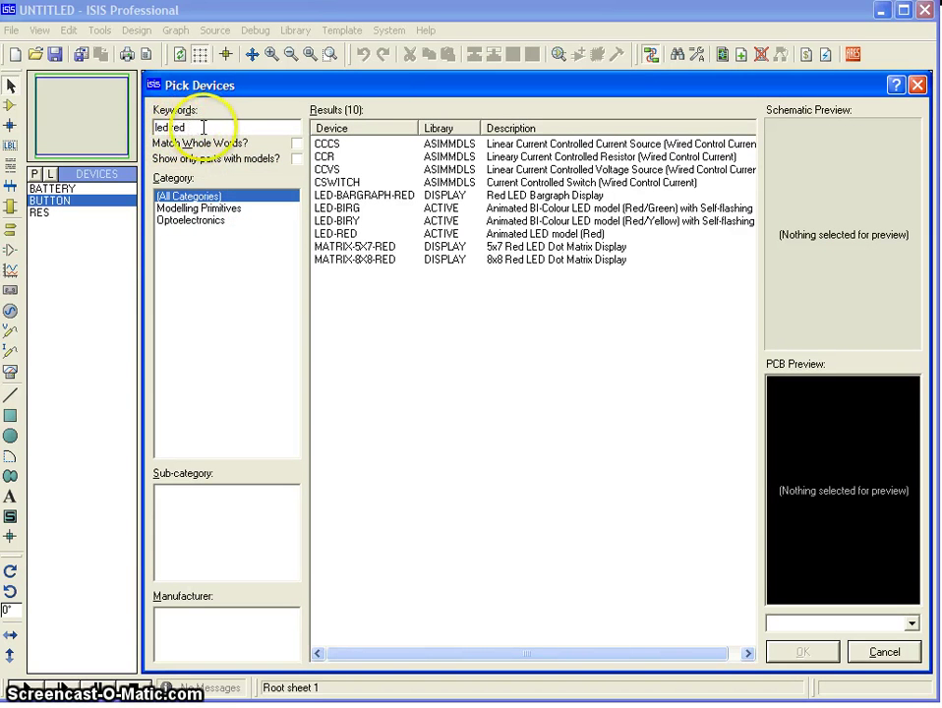
{"action": "left_click", "coordinate": [330, 234]}
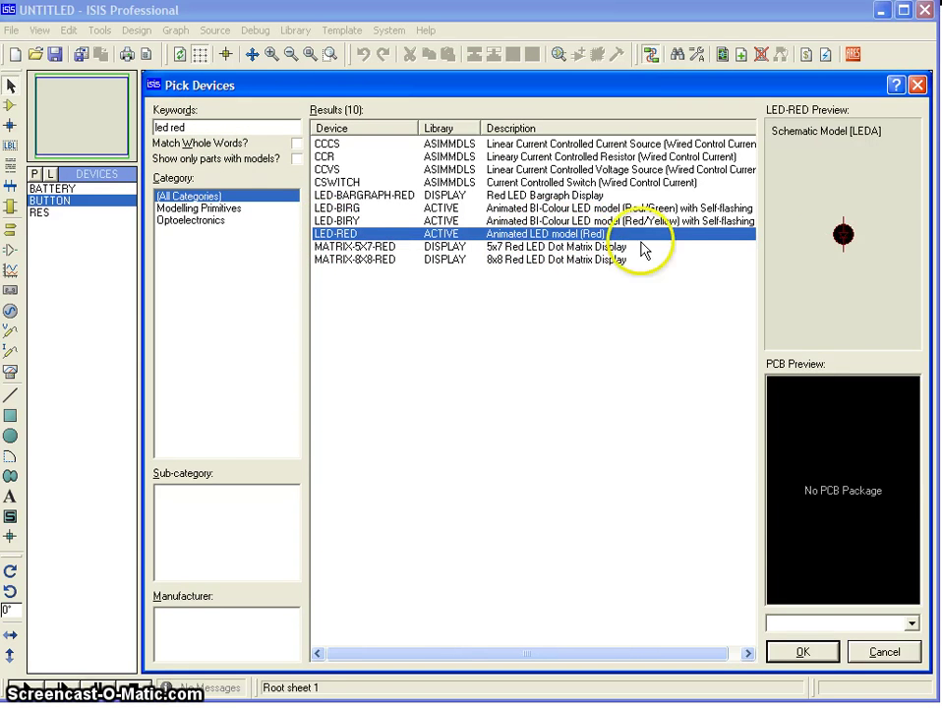
{"action": "double_click", "coordinate": [342, 239]}
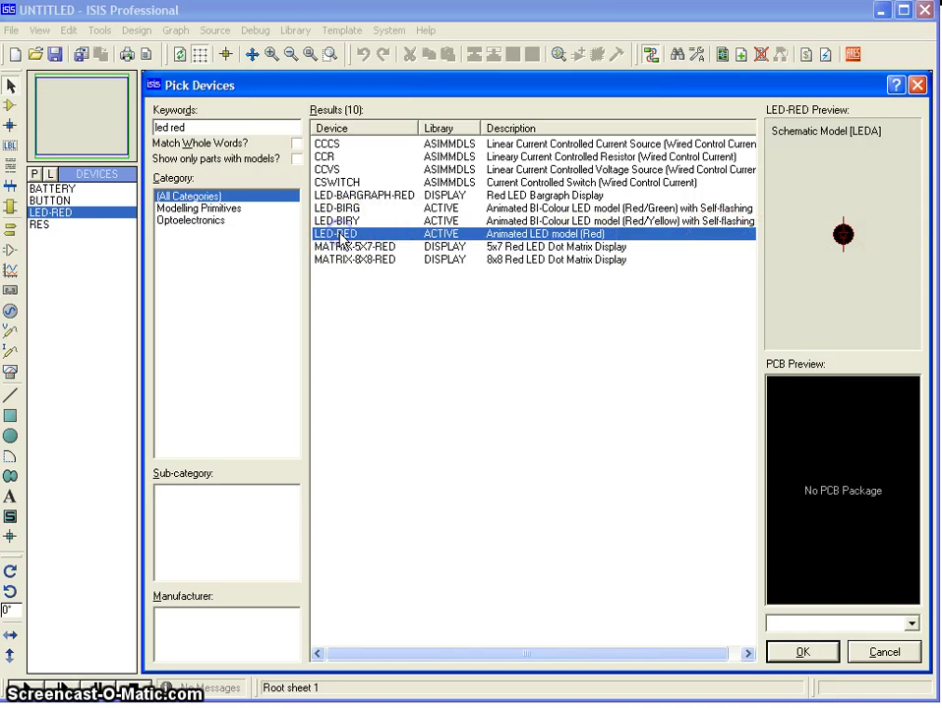
{"action": "left_click", "coordinate": [803, 653]}
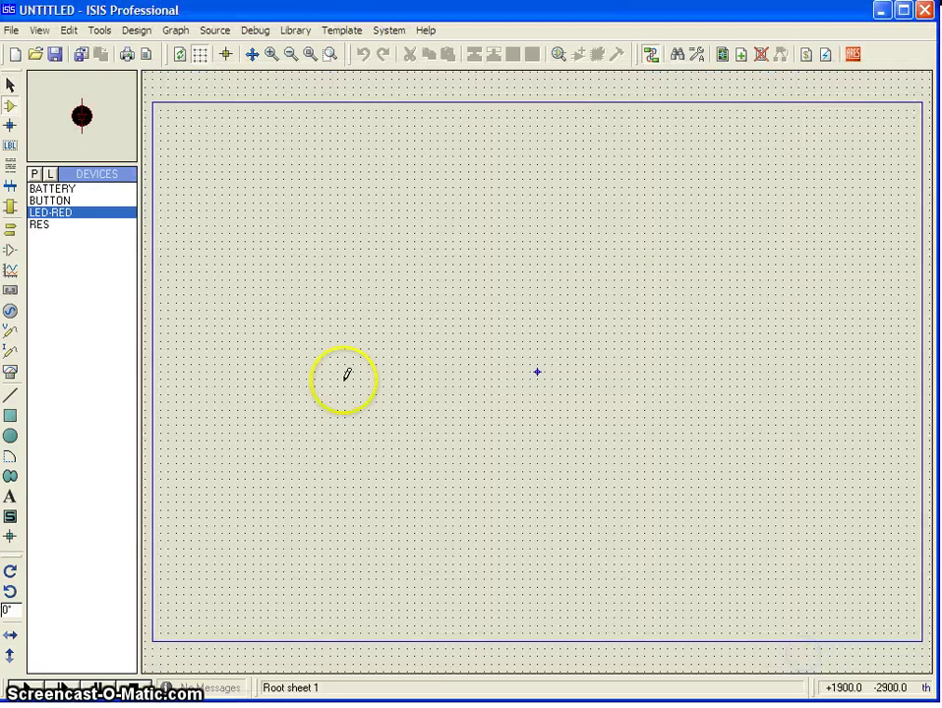
Place battery B1 (12V) on the sheet and zoom in around it
{"action": "left_click", "coordinate": [59, 187]}
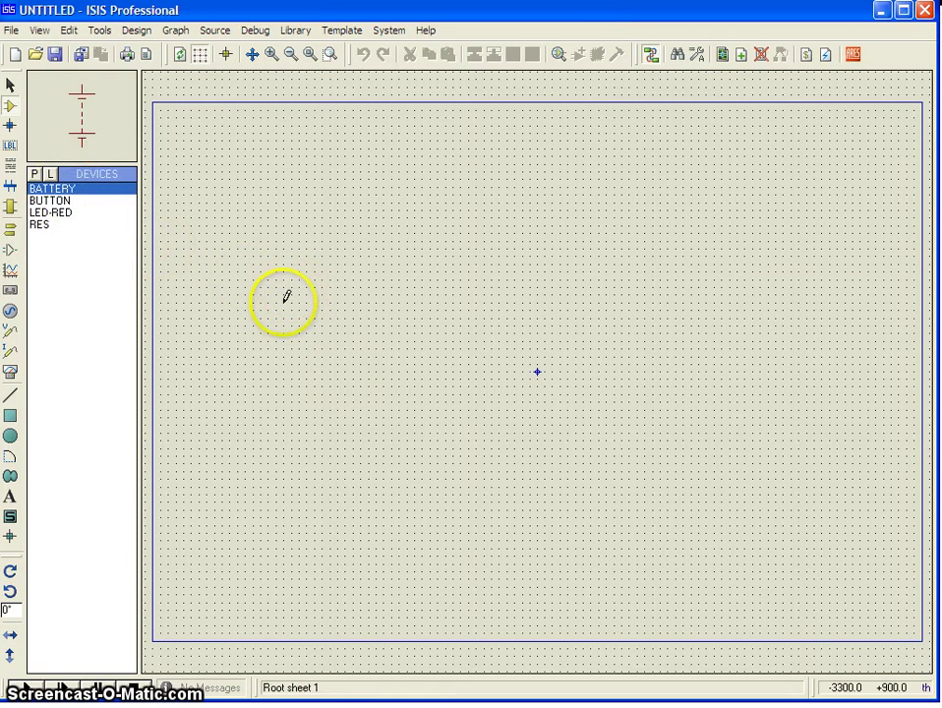
{"action": "left_click", "coordinate": [284, 305]}
{"action": "left_click", "coordinate": [274, 341]}
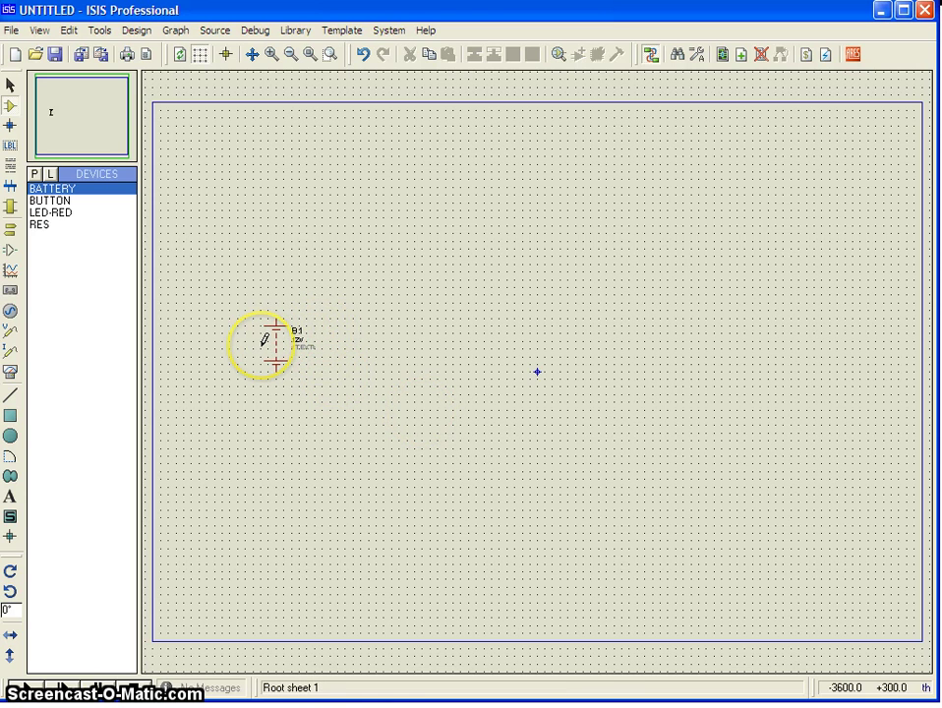
{"action": "scroll", "coordinate": [262, 334], "scroll_direction": "up", "scroll_amount": 1}
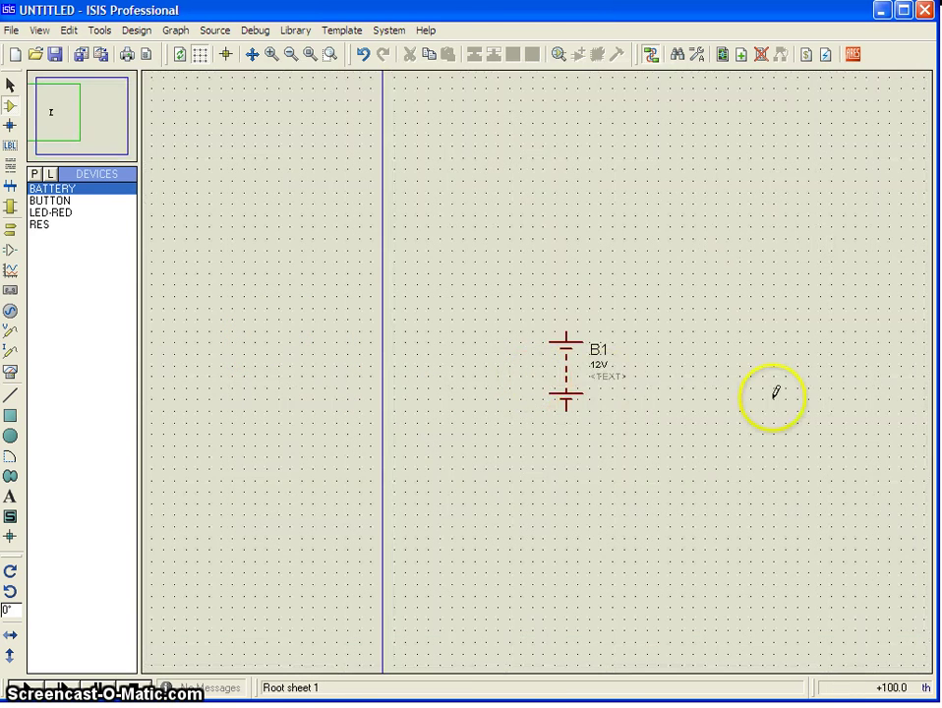
{"action": "key", "text": "F5"}
{"action": "scroll", "coordinate": [531, 362], "scroll_direction": "up", "scroll_amount": 1}
{"action": "scroll", "coordinate": [532, 364], "scroll_direction": "down", "scroll_amount": 1}
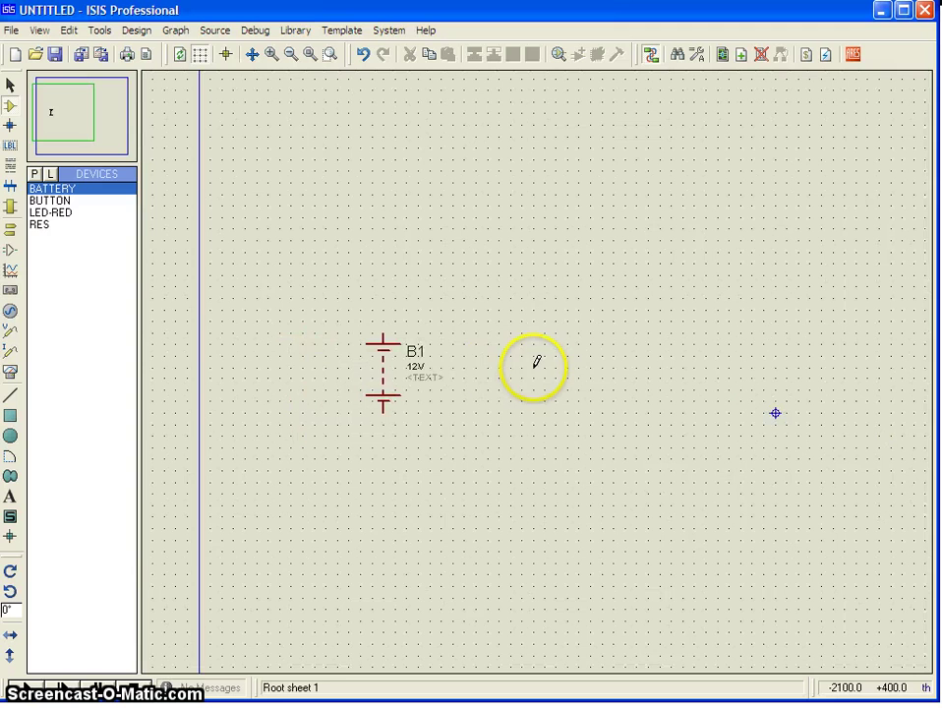
Place resistor R1 (10k), red LED D1 and the push button around B1
{"action": "left_click", "coordinate": [44, 225]}
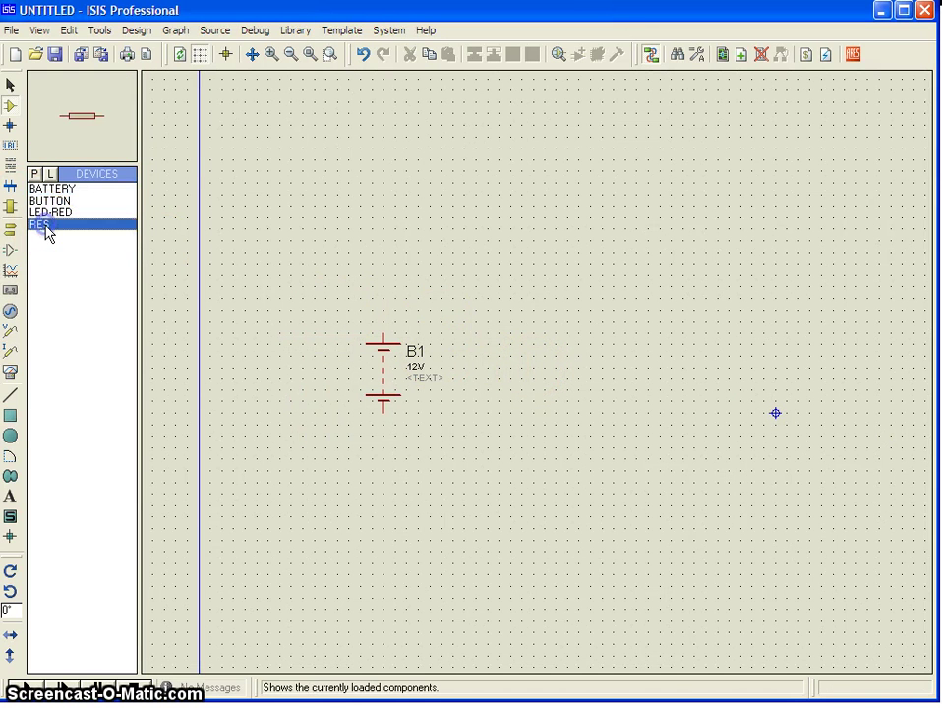
{"action": "left_click", "coordinate": [521, 257]}
{"action": "left_click", "coordinate": [531, 283]}
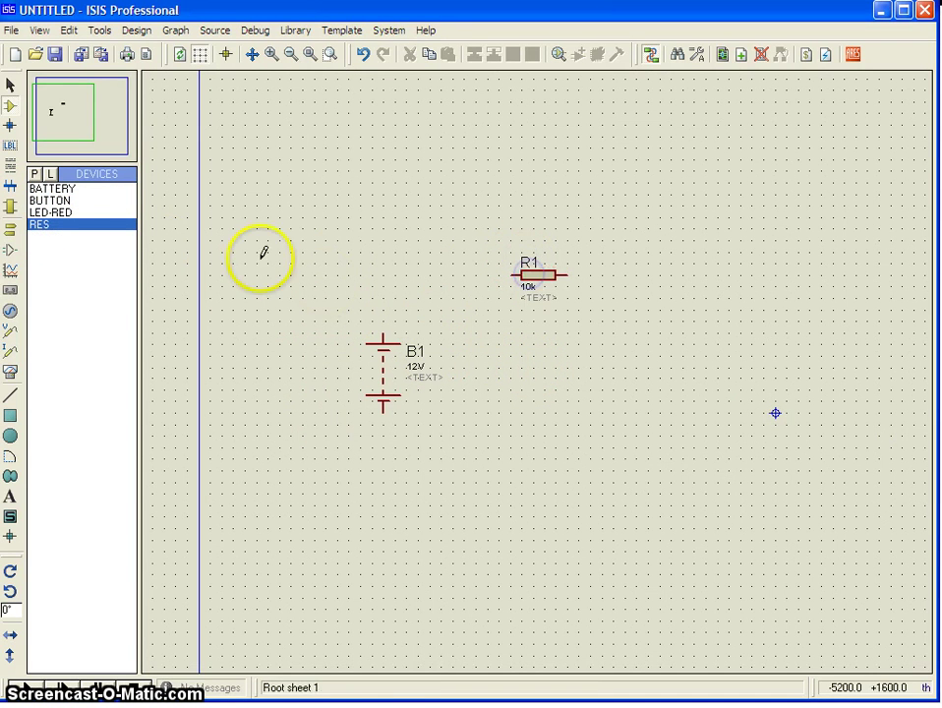
{"action": "left_click", "coordinate": [61, 212]}
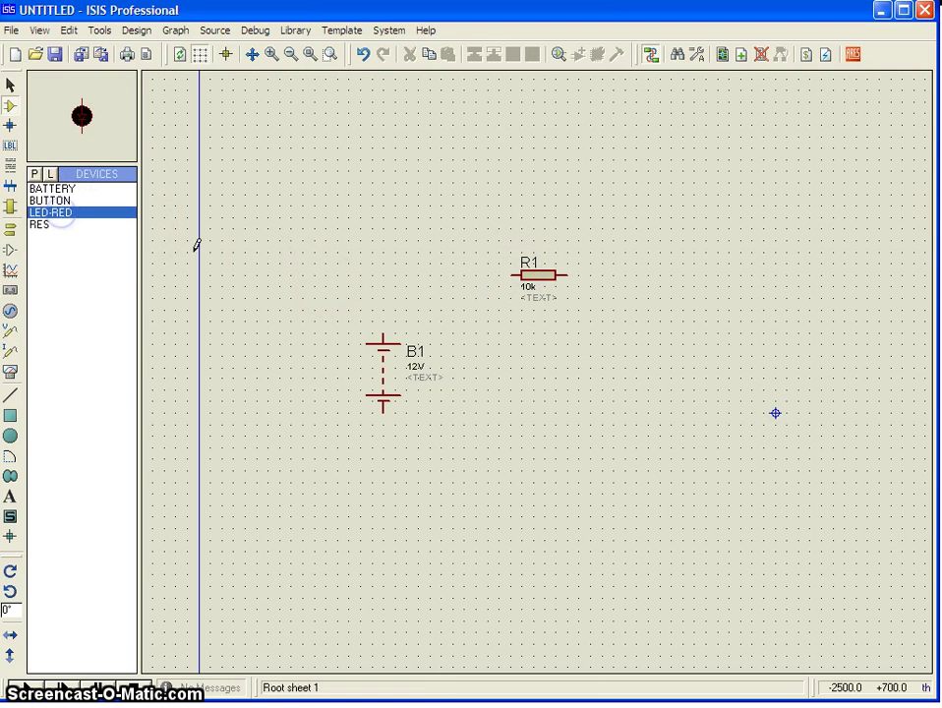
{"action": "left_click", "coordinate": [649, 369]}
{"action": "left_click", "coordinate": [648, 369]}
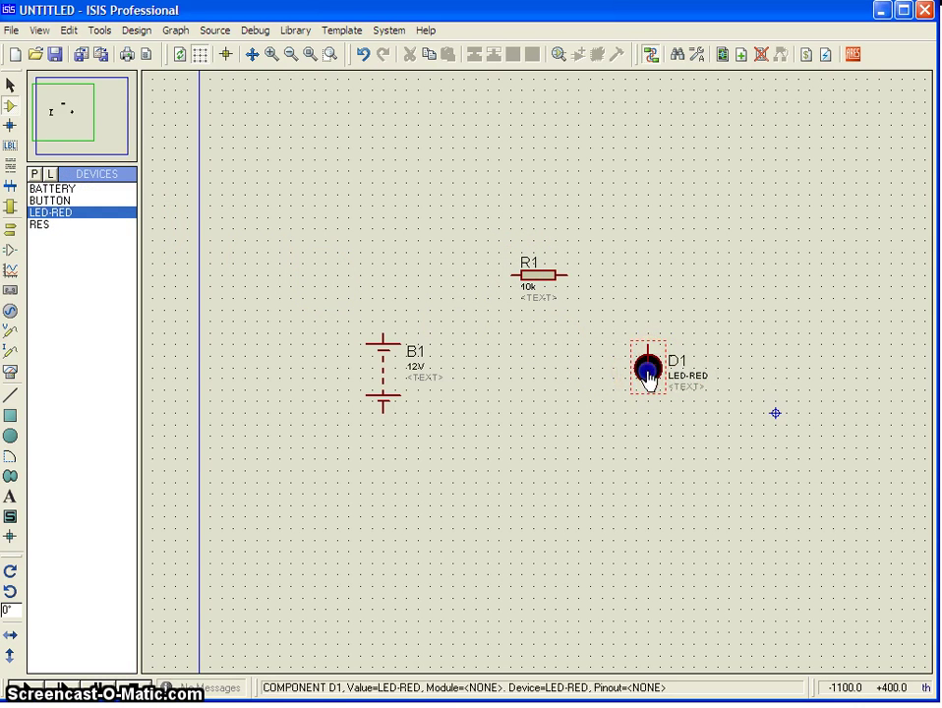
{"action": "left_click", "coordinate": [59, 200]}
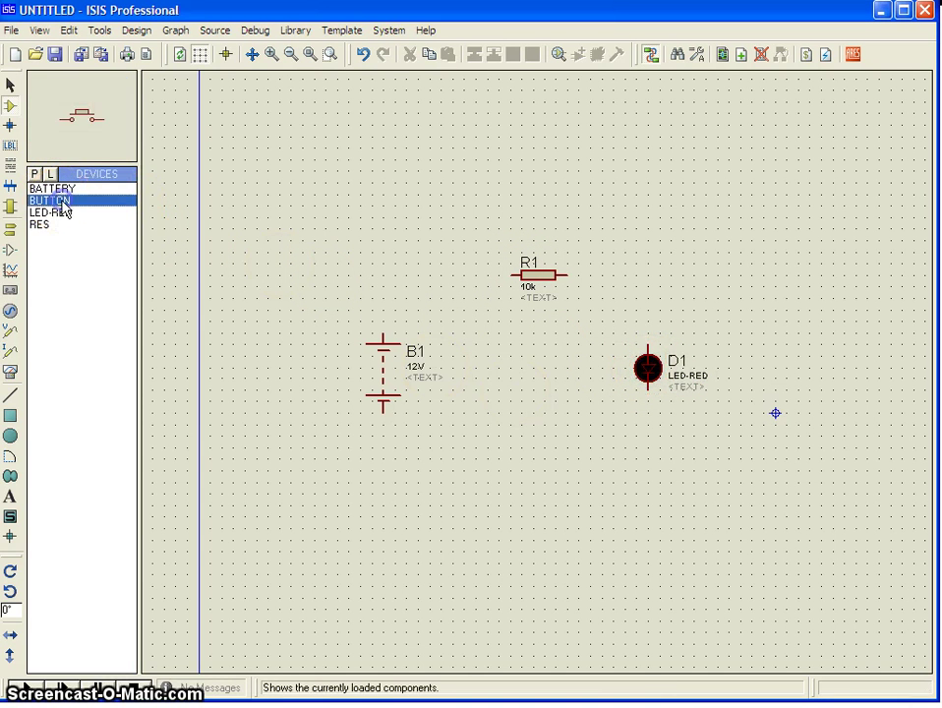
{"action": "left_click", "coordinate": [443, 271]}
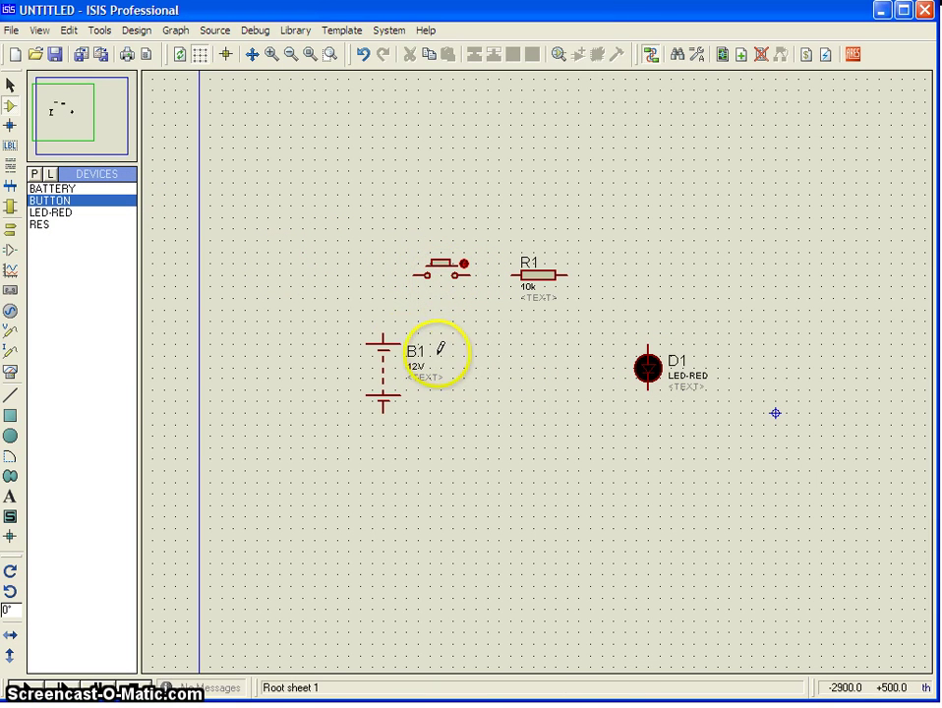
Wire B1's top to the button, button to R1, R1 to D1, and D1 back to B1
{"action": "left_click", "coordinate": [382, 332]}
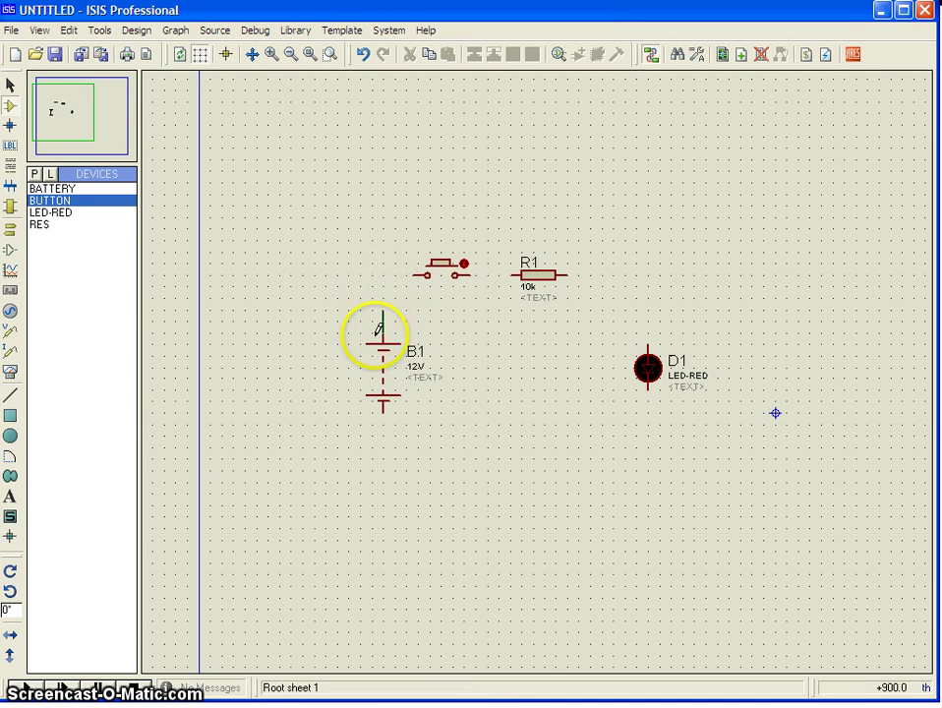
{"action": "left_click", "coordinate": [384, 331]}
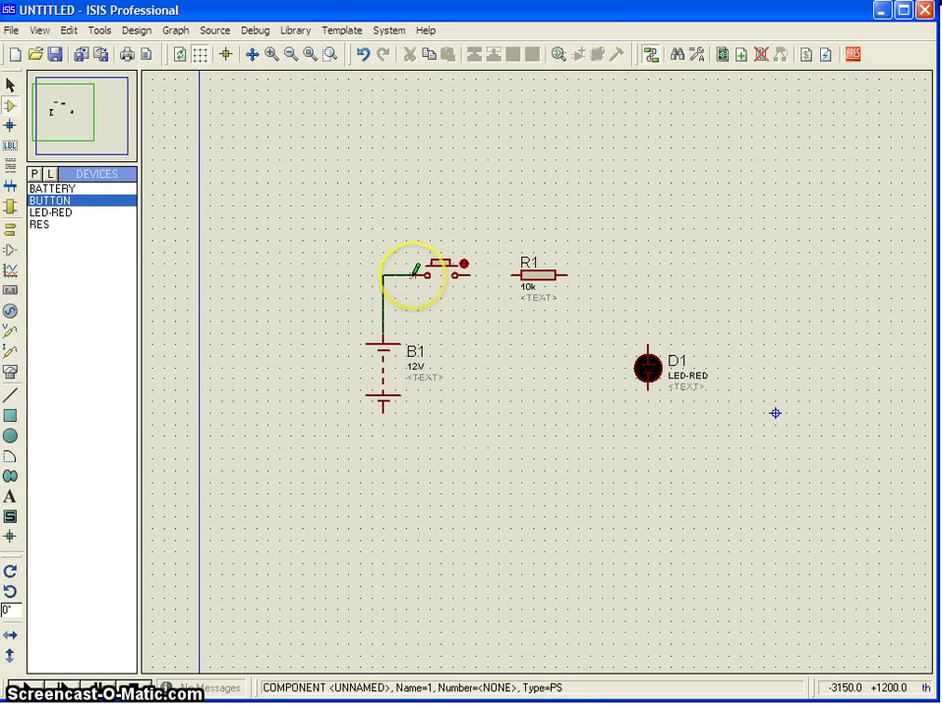
{"action": "left_click", "coordinate": [414, 273]}
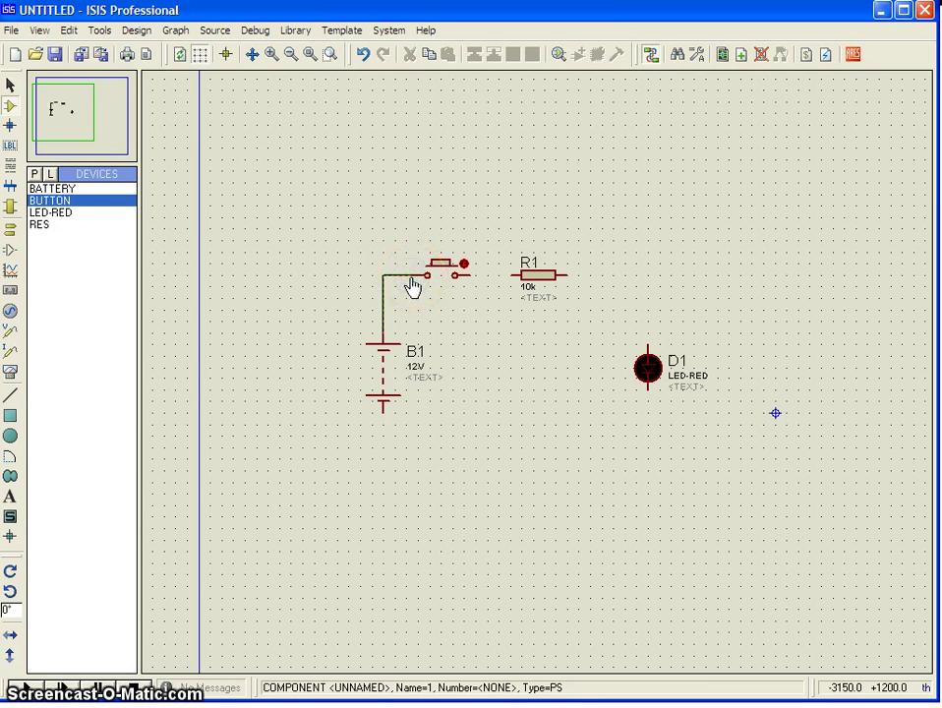
{"action": "left_click", "coordinate": [470, 272]}
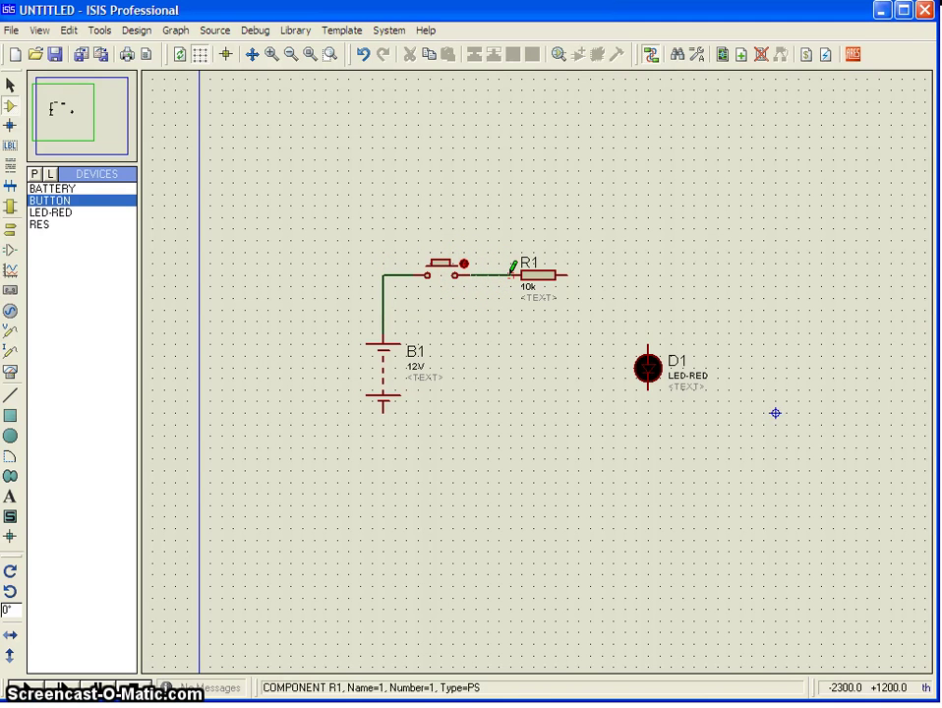
{"action": "left_click", "coordinate": [515, 274]}
{"action": "left_click", "coordinate": [569, 273]}
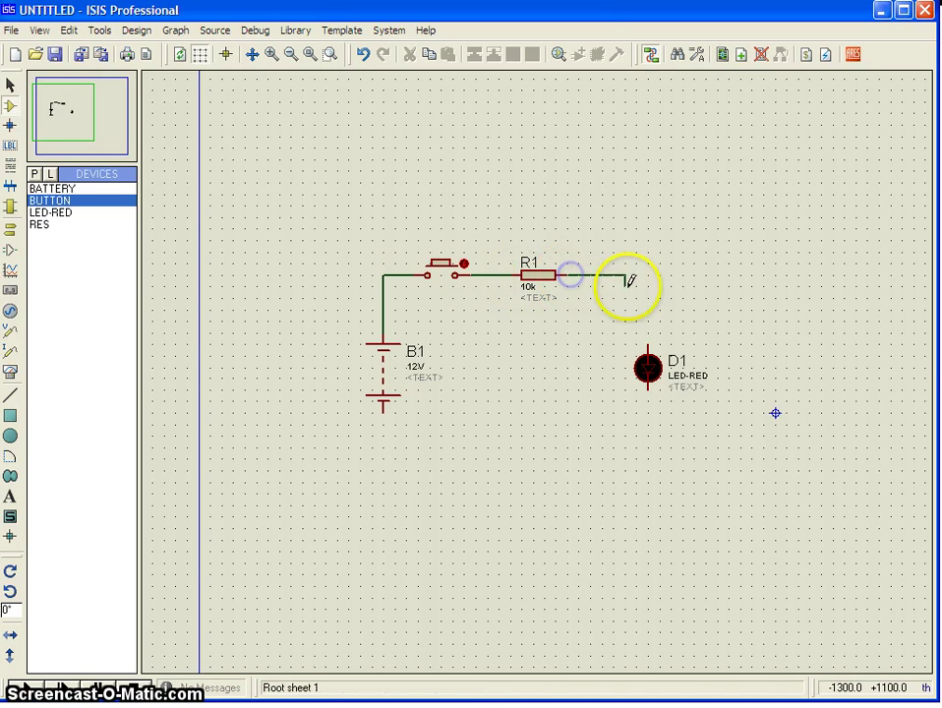
{"action": "left_click", "coordinate": [647, 338]}
{"action": "left_click", "coordinate": [647, 387]}
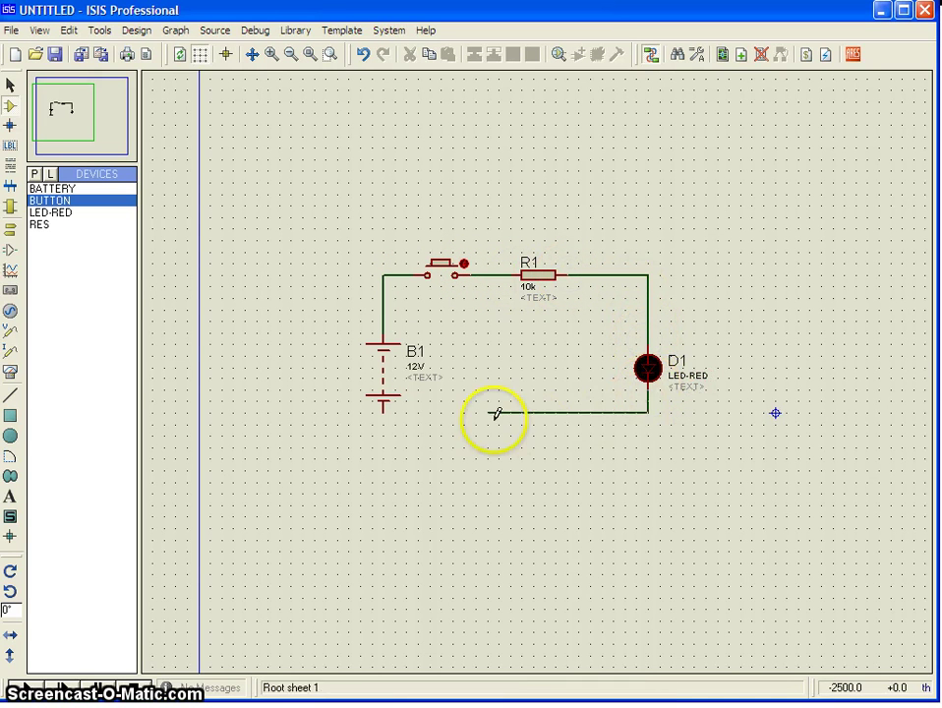
{"action": "left_click", "coordinate": [383, 413]}
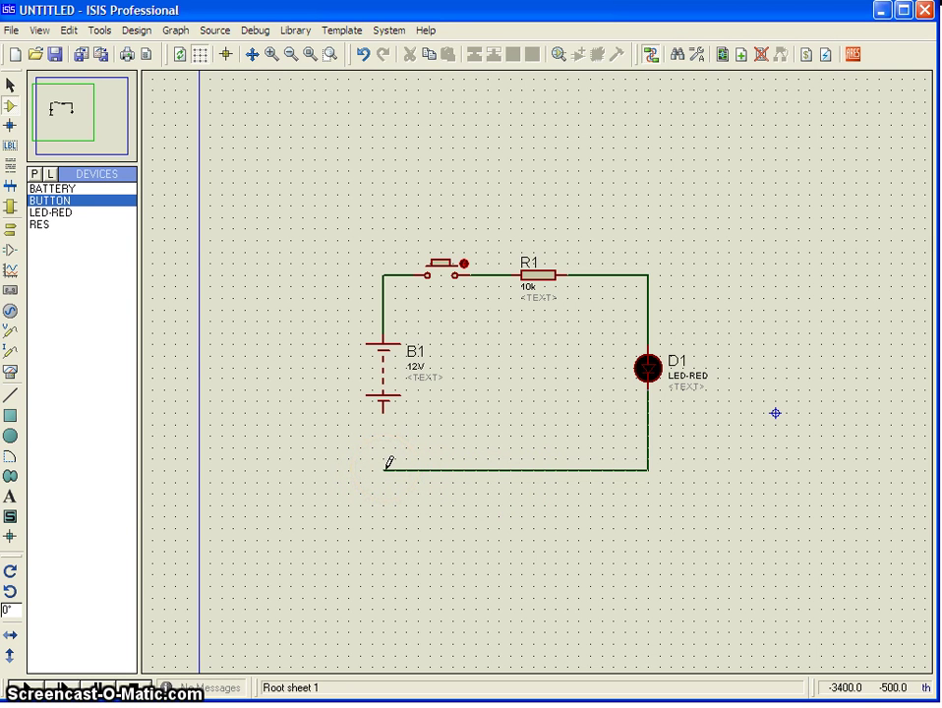
{"action": "left_click", "coordinate": [385, 410]}
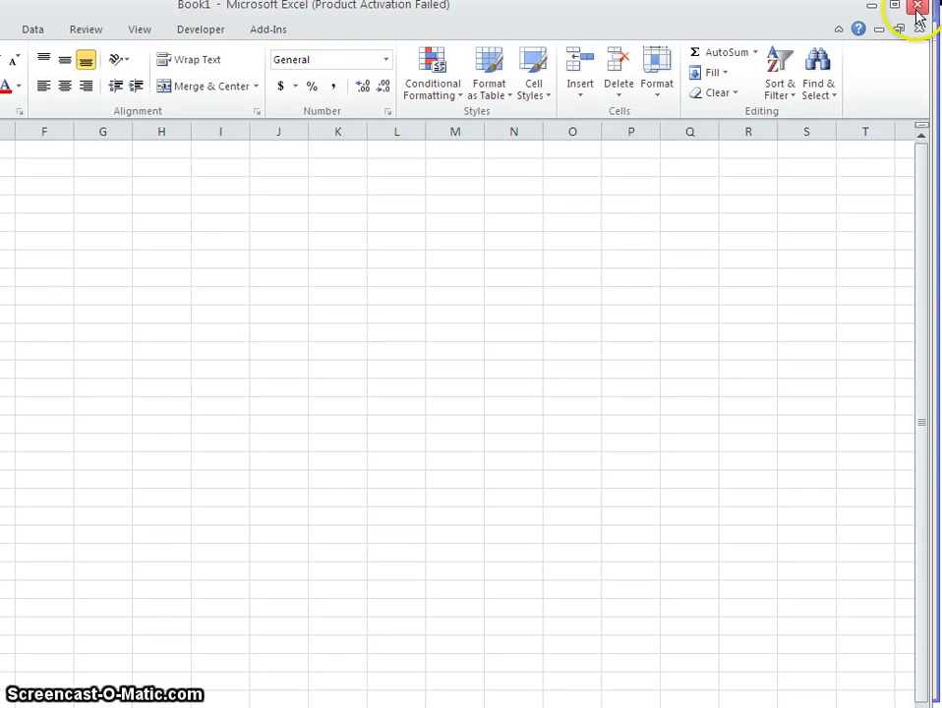
Close the empty Excel workbook Book1
{"action": "left_click", "coordinate": [917, 10]}
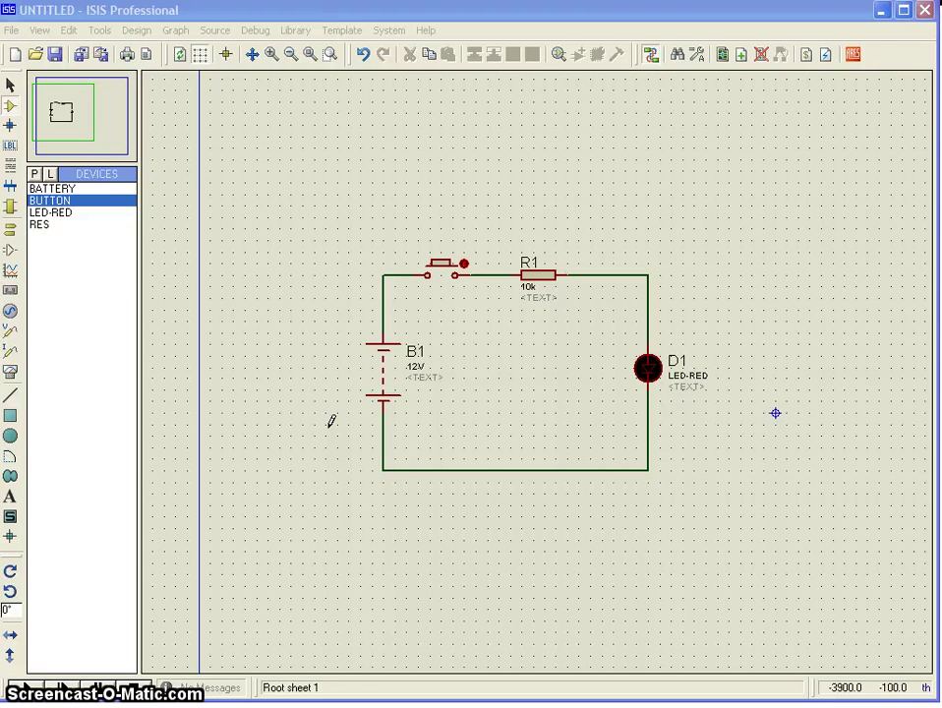
Move Calculator clear of the B1 label and divide 10 by 10 to get 1
{"action": "left_click_drag", "start_coordinate": [20, 28], "coordinate": [357, 304]}
{"action": "left_click_drag", "start_coordinate": [369, 351], "coordinate": [367, 420]}
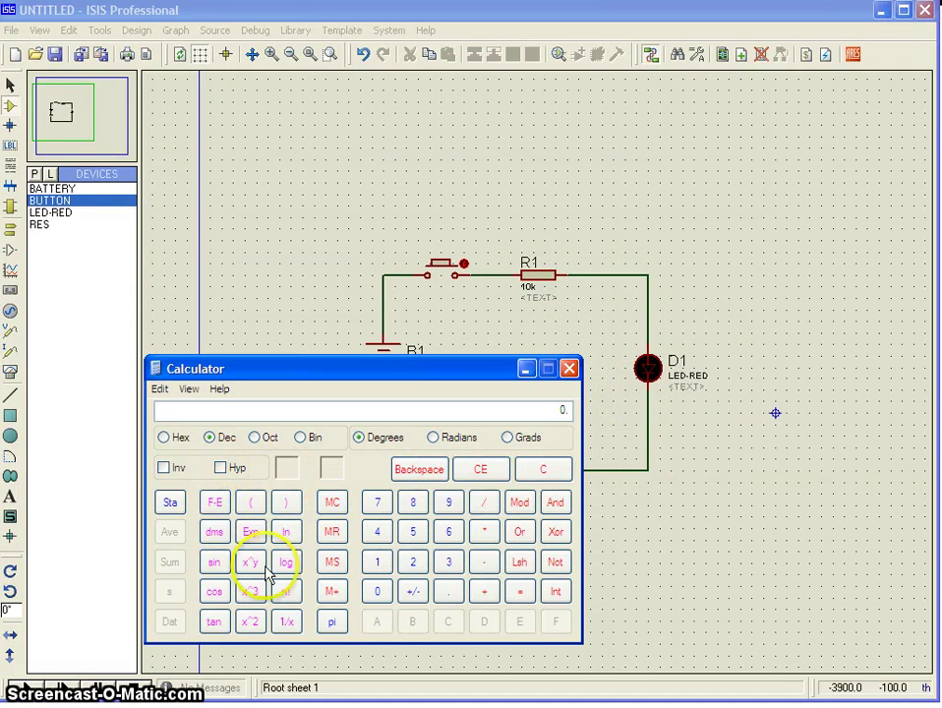
{"action": "left_click_drag", "start_coordinate": [351, 382], "coordinate": [287, 407]}
{"action": "left_click", "coordinate": [328, 595]}
{"action": "left_click", "coordinate": [328, 619]}
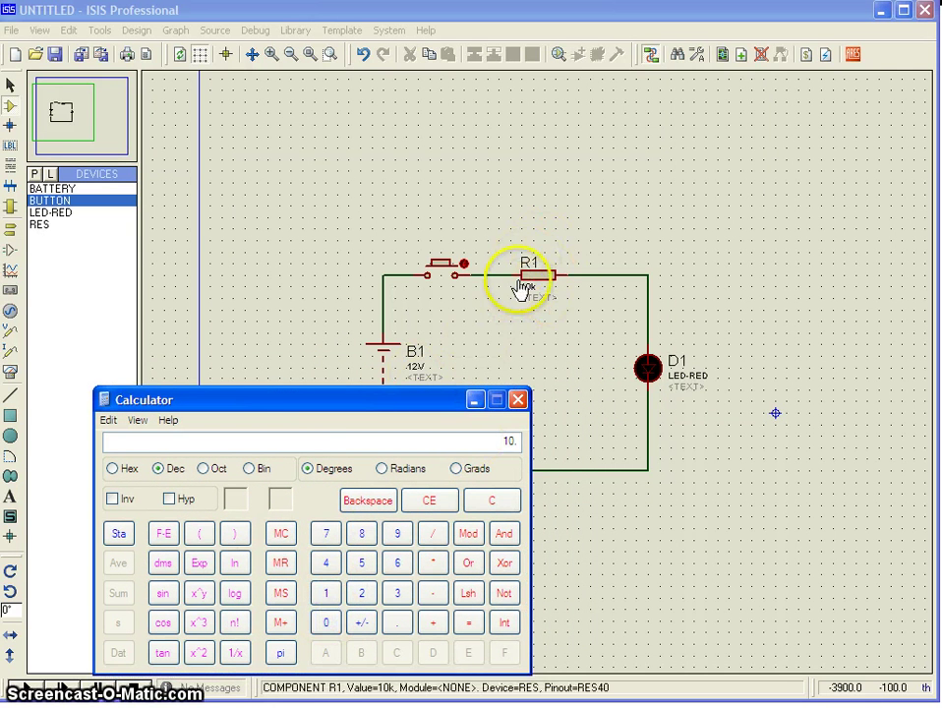
{"action": "left_click", "coordinate": [432, 532]}
{"action": "left_click", "coordinate": [328, 596]}
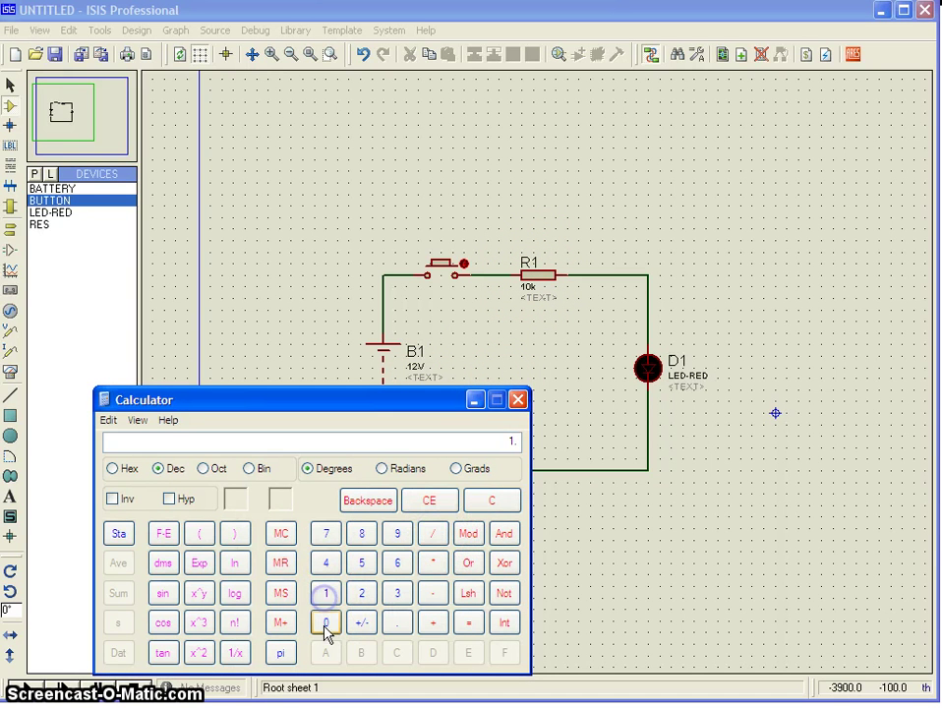
{"action": "left_click", "coordinate": [468, 622]}
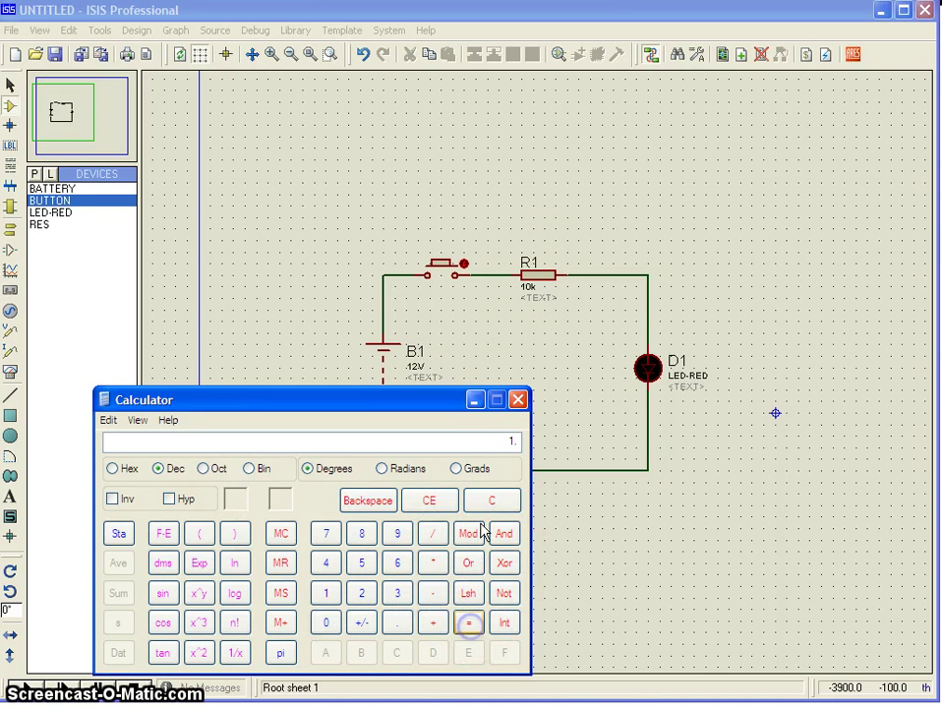
Close the Calculator and change resistor R1's value from 10k to 1k
{"action": "left_click", "coordinate": [518, 399]}
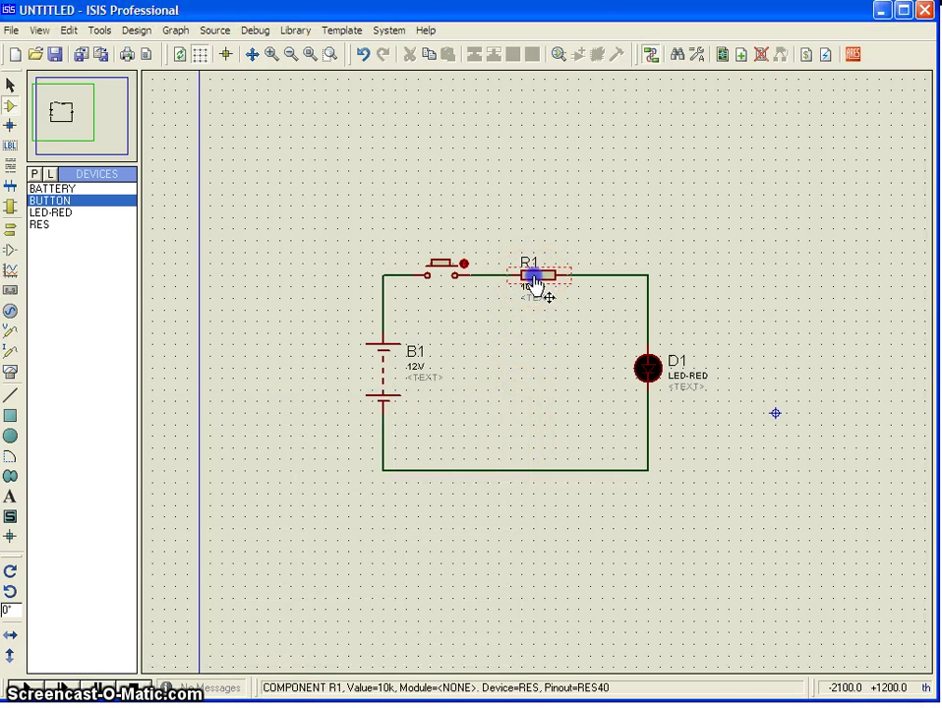
{"action": "double_click", "coordinate": [532, 281]}
{"action": "left_click", "coordinate": [370, 250]}
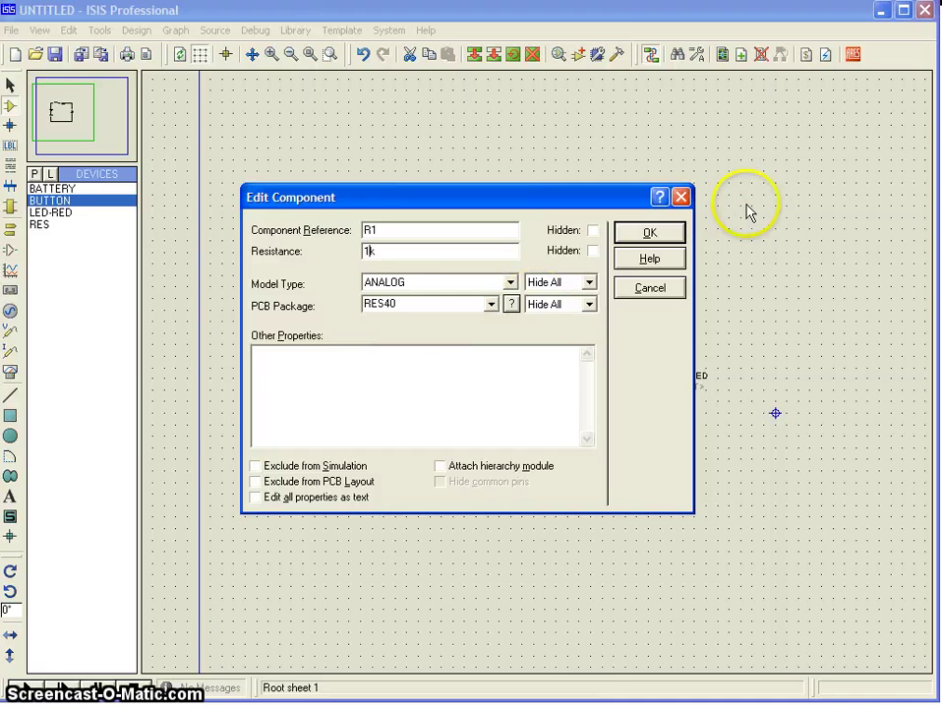
{"action": "left_click", "coordinate": [662, 233]}
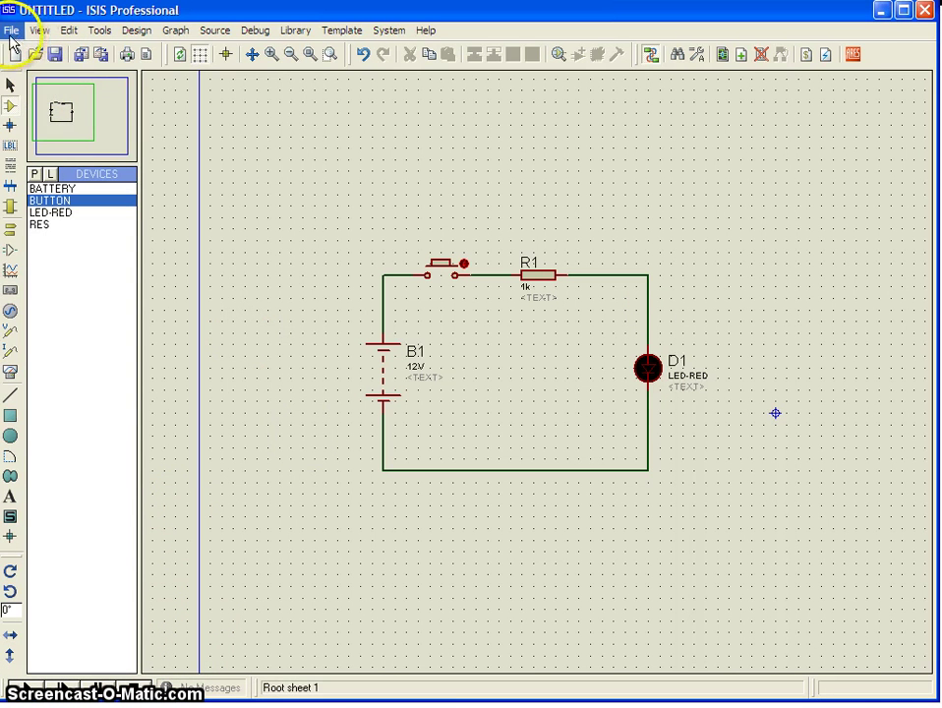
Save the design over Demo1.DSN in the Desktop's ProtDemo folder, confirming the replacement
{"action": "left_click", "coordinate": [11, 31]}
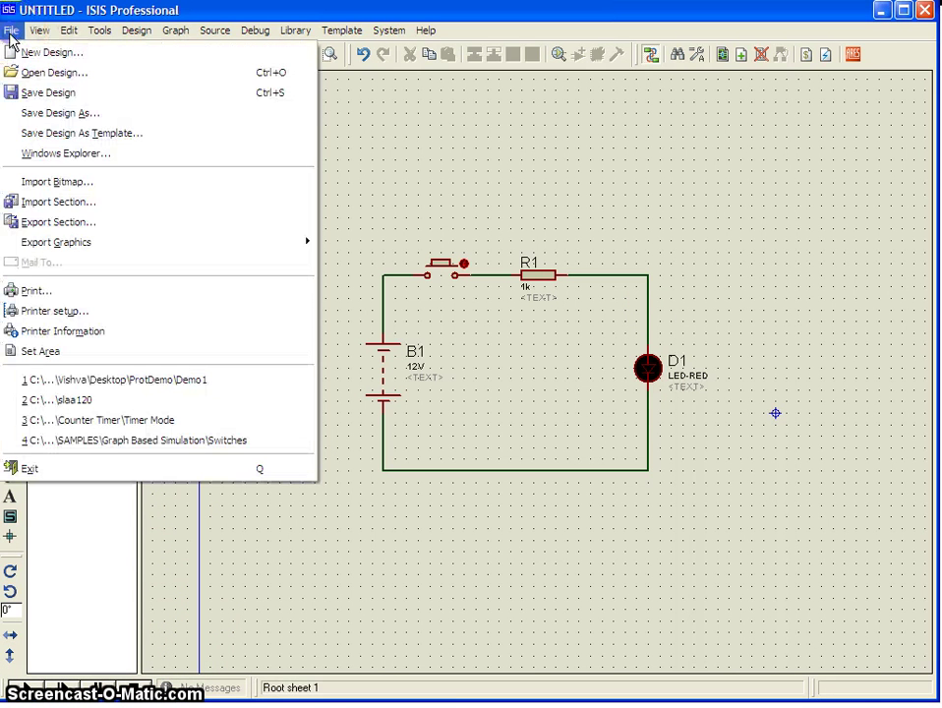
{"action": "left_click", "coordinate": [57, 118]}
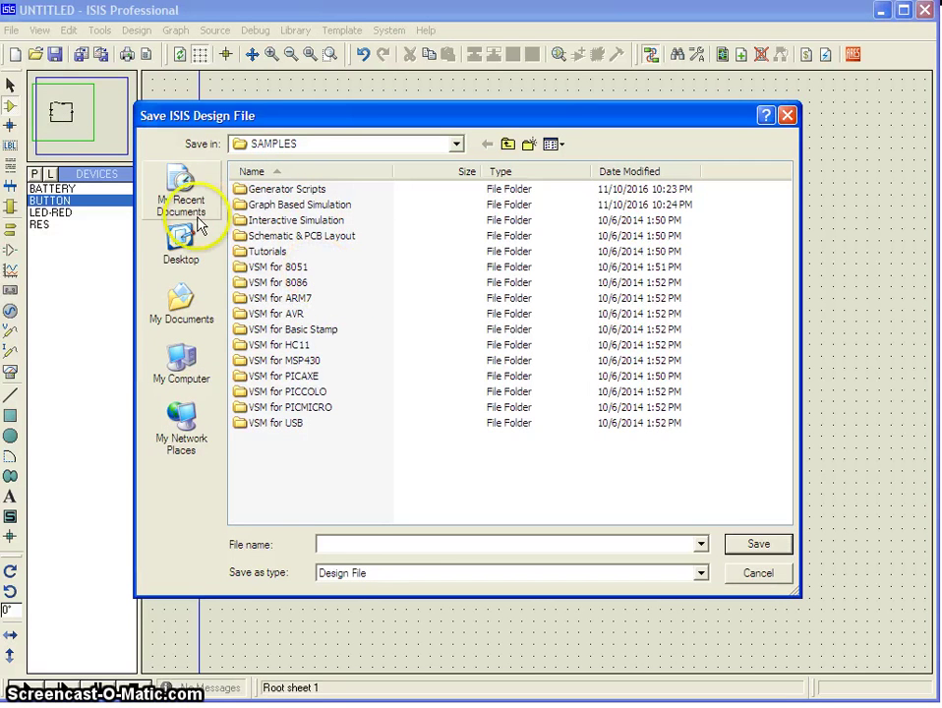
{"action": "left_click", "coordinate": [185, 251]}
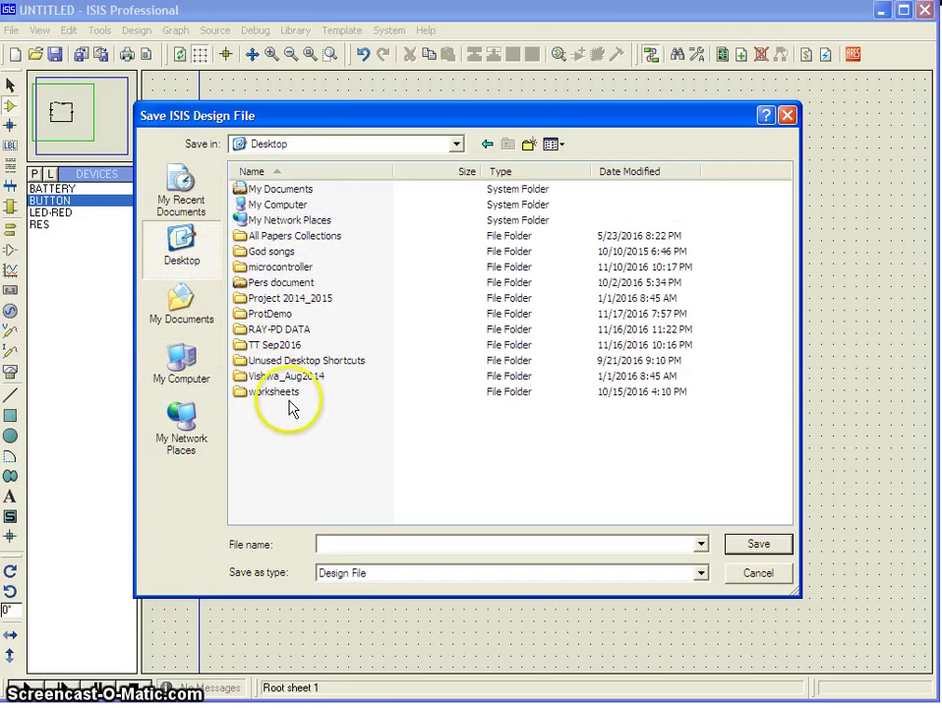
{"action": "double_click", "coordinate": [286, 314]}
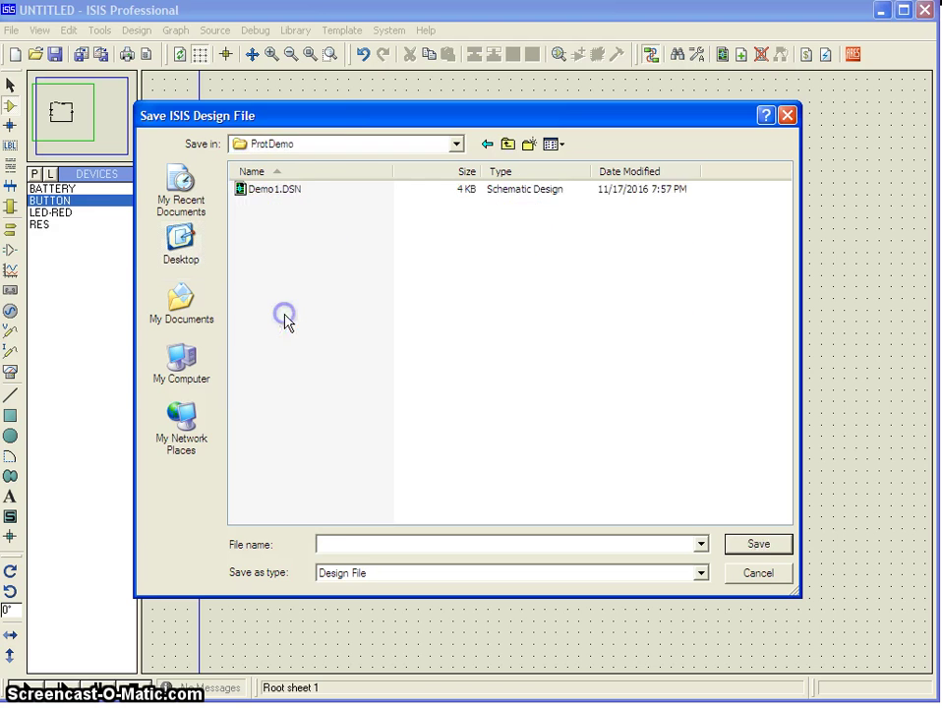
{"action": "double_click", "coordinate": [274, 191]}
{"action": "left_click", "coordinate": [267, 448]}
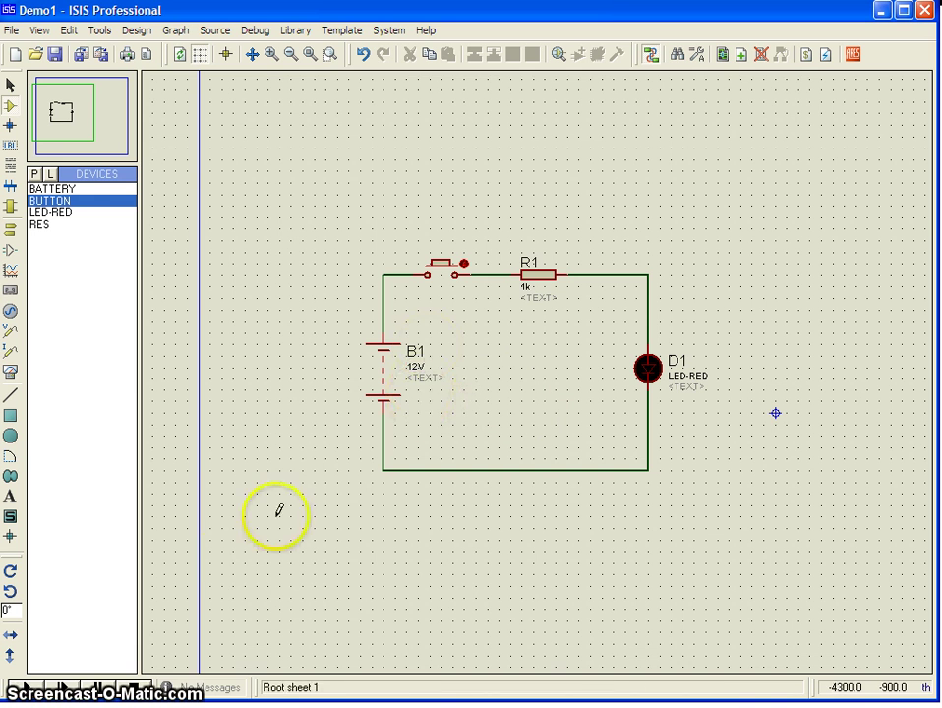
Run the simulation and press the push button so the red LED lights
{"action": "left_click", "coordinate": [23, 690]}
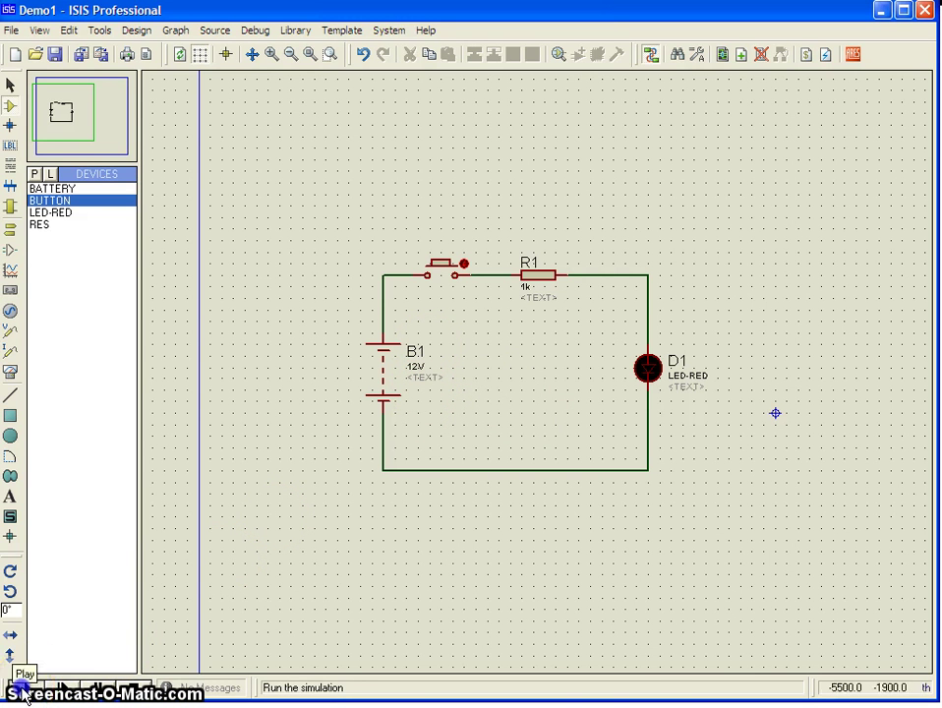
{"action": "left_click", "coordinate": [19, 685]}
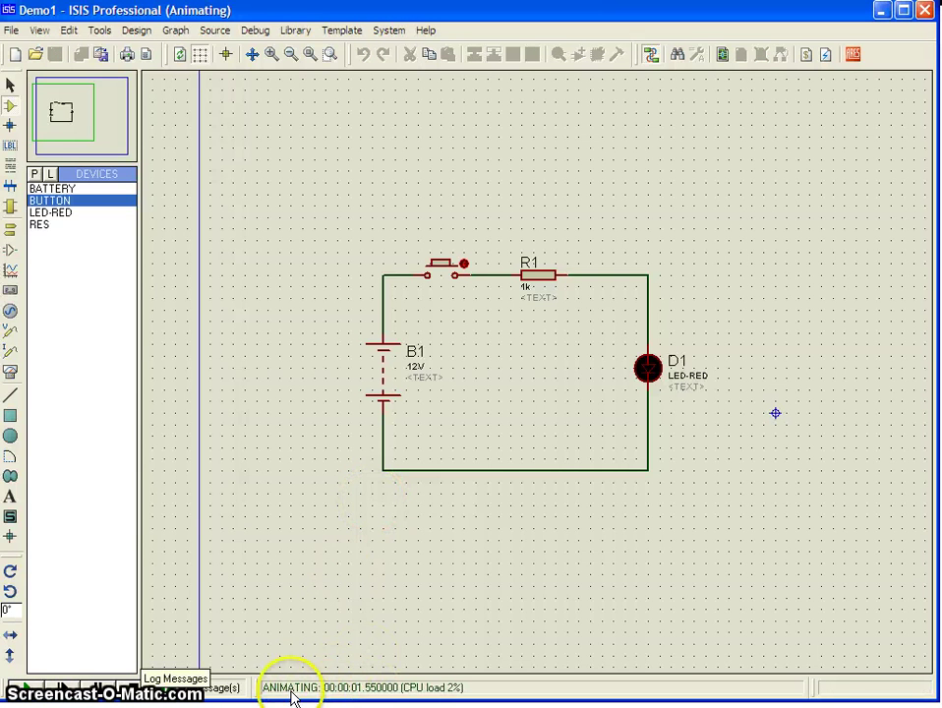
{"action": "left_click", "coordinate": [440, 266]}
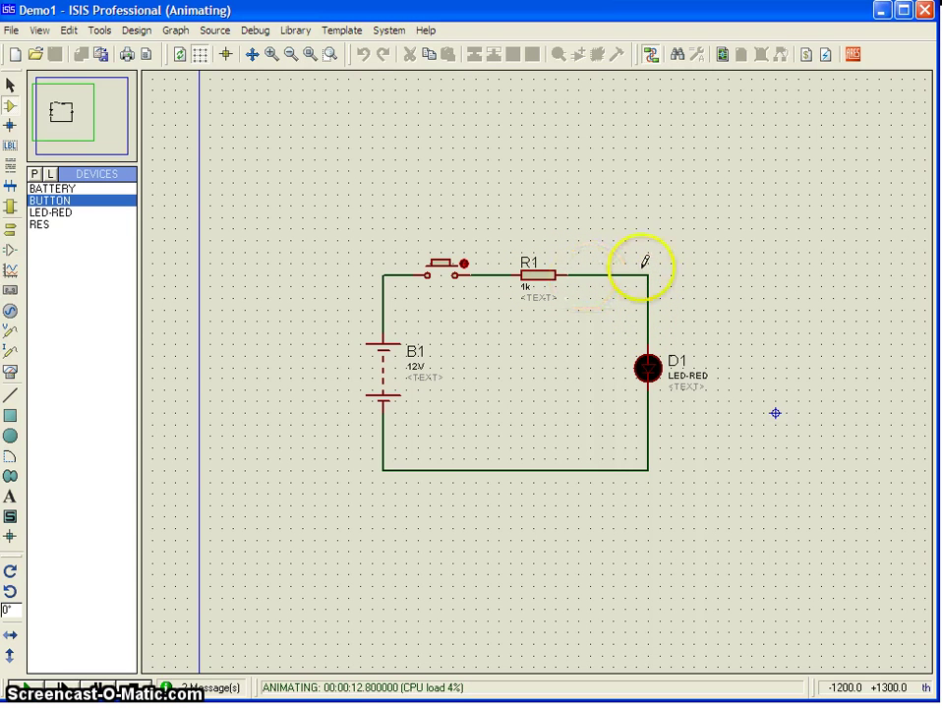
Stop the simulation and place current probe D1(A) on the wire above the LED
{"action": "left_click", "coordinate": [10, 356]}
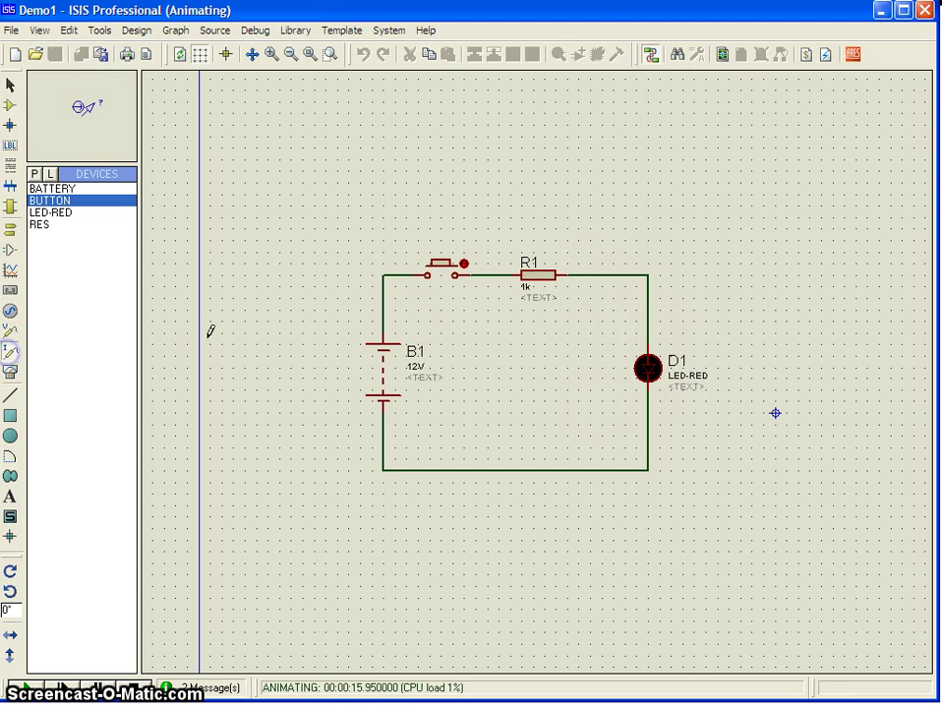
{"action": "left_click", "coordinate": [648, 270]}
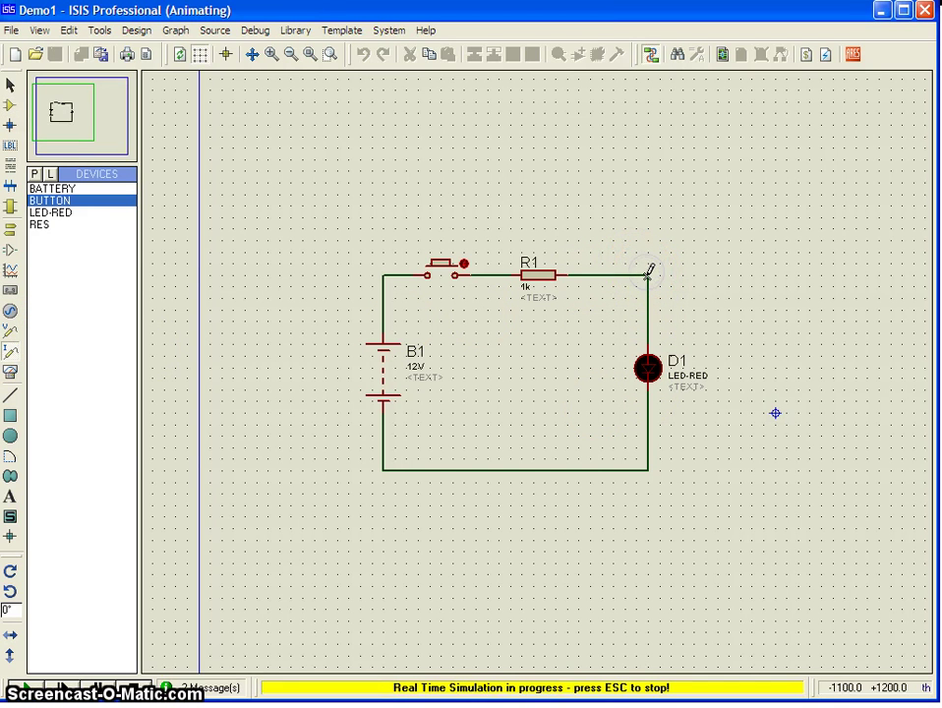
{"action": "left_click", "coordinate": [138, 688]}
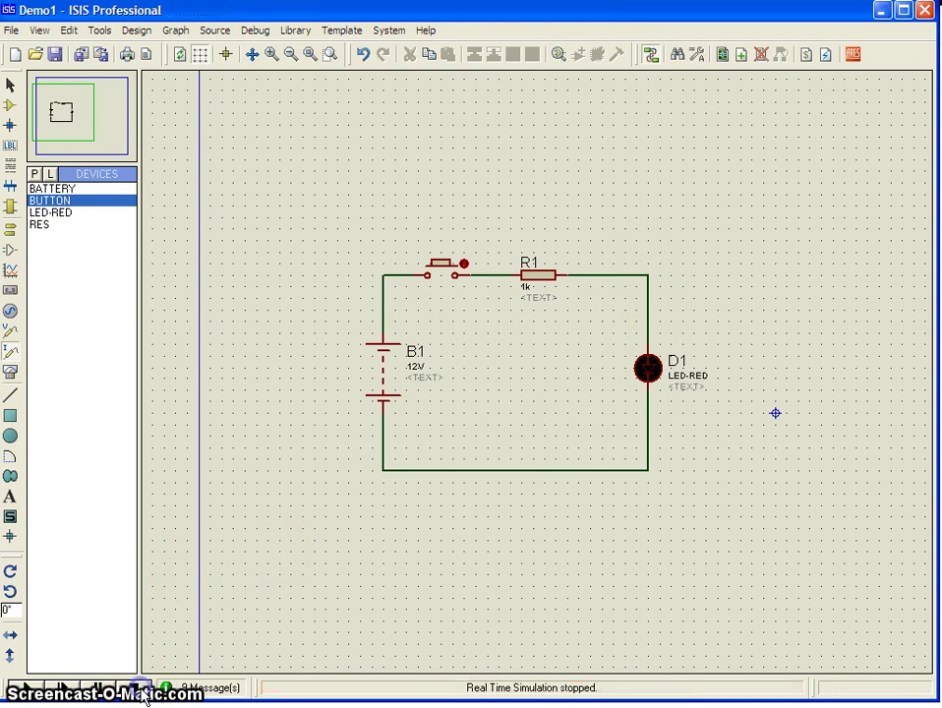
{"action": "left_click", "coordinate": [648, 270]}
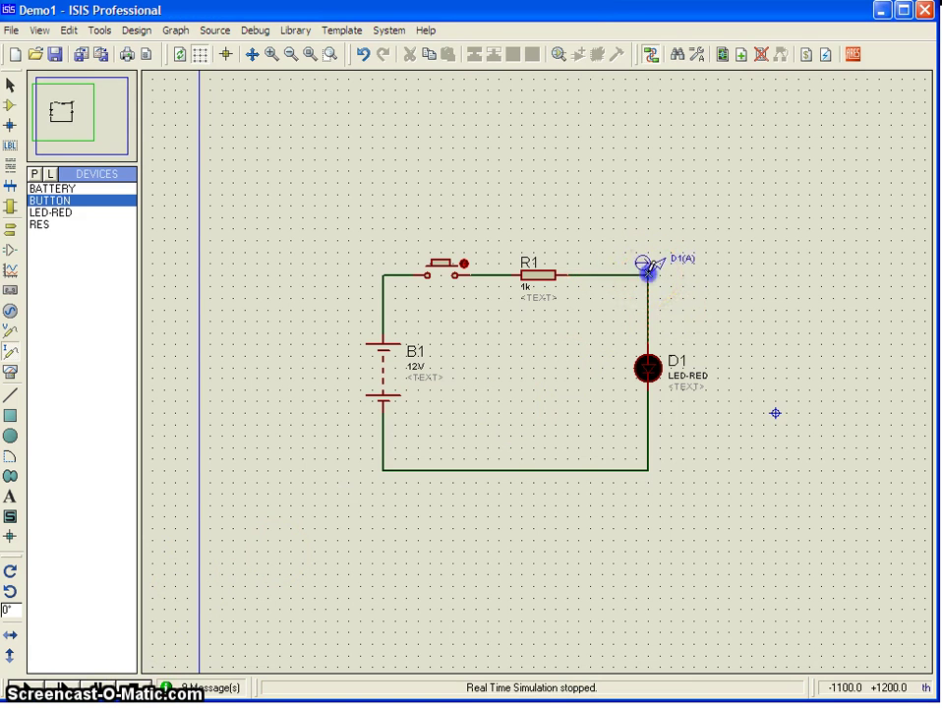
Rerun the simulation, holding the button to read 0.0097712 A, then release it
{"action": "left_click", "coordinate": [20, 688]}
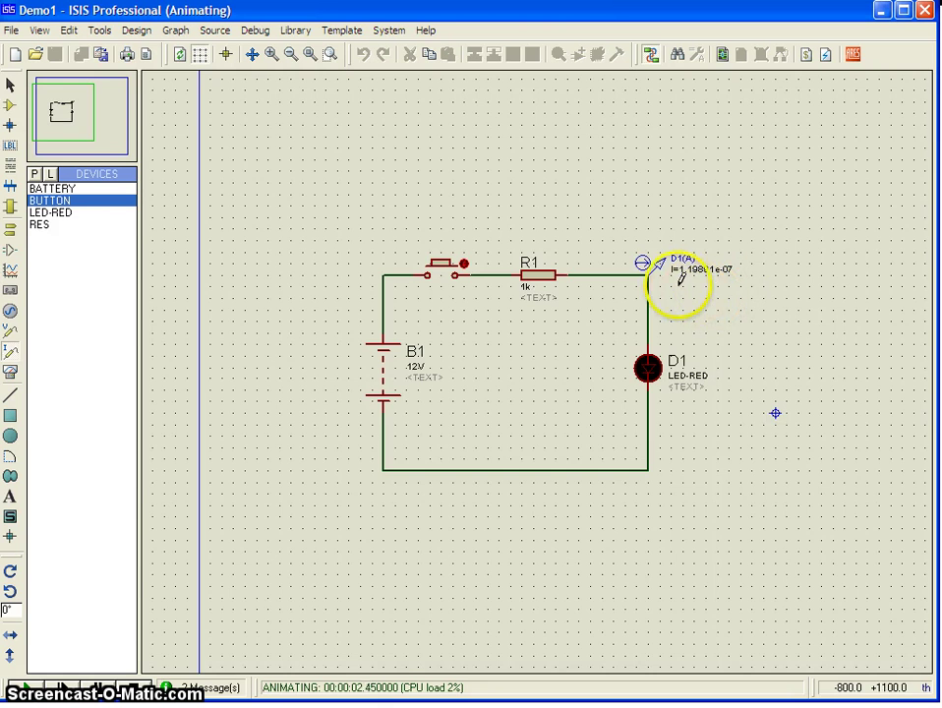
{"action": "scroll", "coordinate": [680, 279], "scroll_direction": "up", "scroll_amount": 1}
{"action": "scroll", "coordinate": [290, 392], "scroll_direction": "down", "scroll_amount": 1}
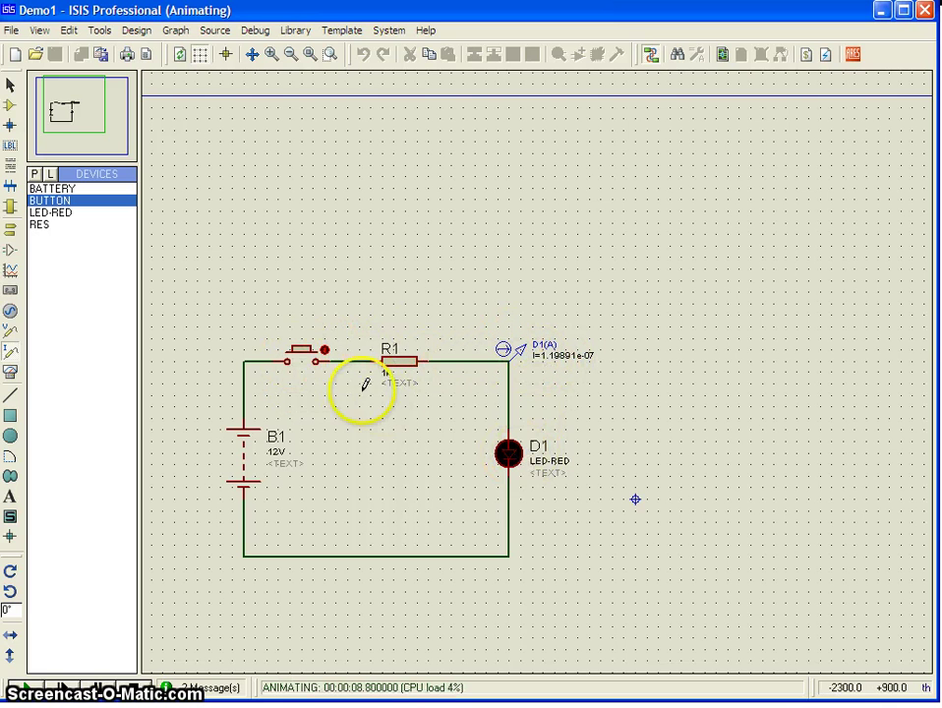
{"action": "left_click", "coordinate": [300, 356]}
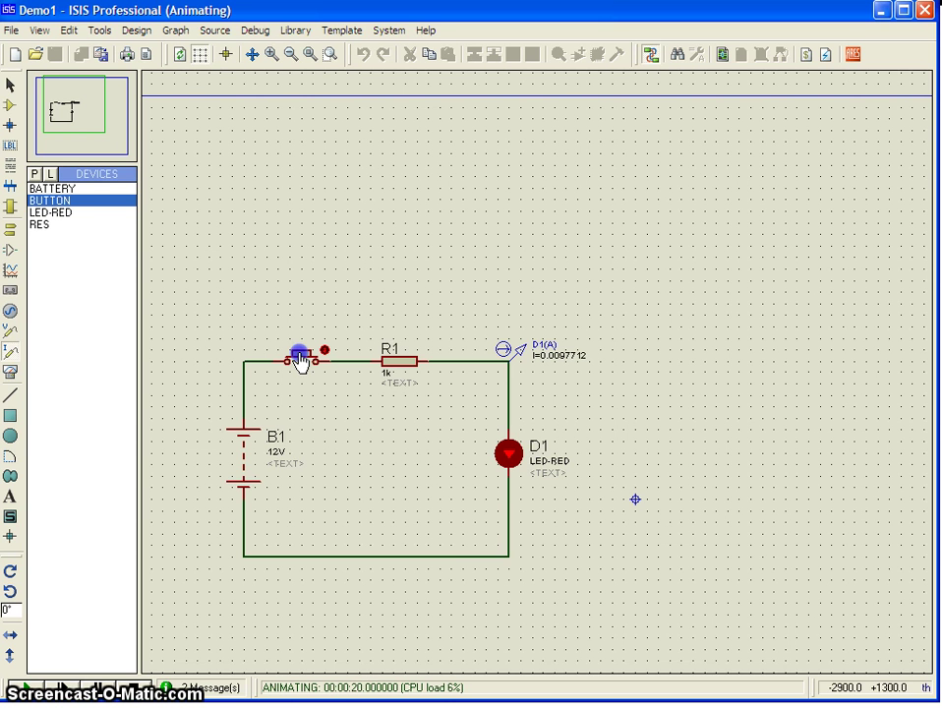
{"action": "left_click", "coordinate": [300, 360]}
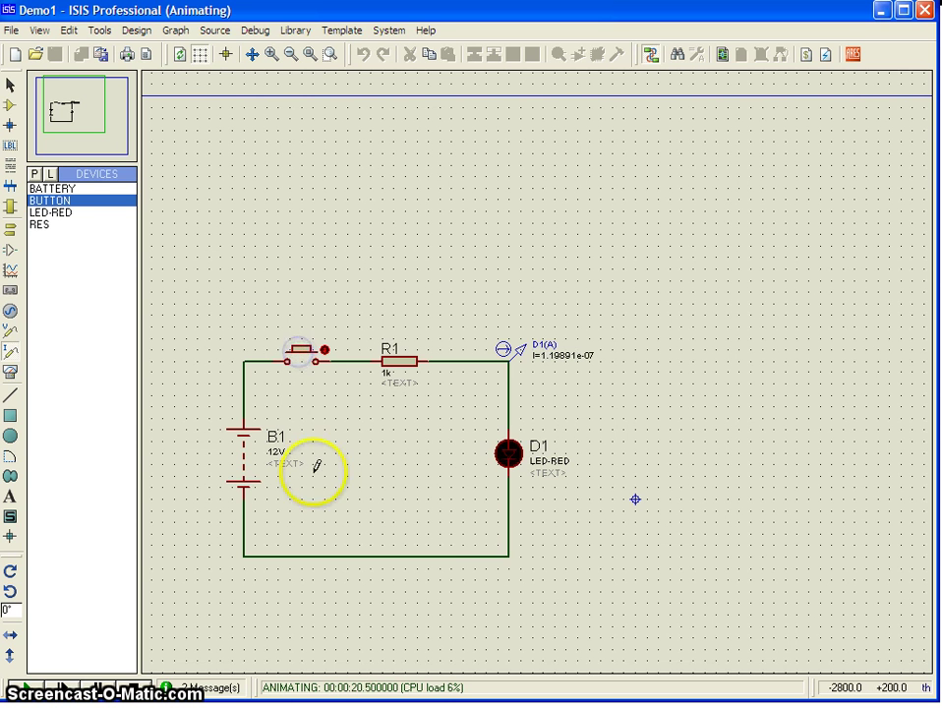
Stop the simulation and change LED D1's Forward Voltage from 2.2V to 2.0V
{"action": "left_click", "coordinate": [129, 686]}
{"action": "left_click", "coordinate": [511, 458]}
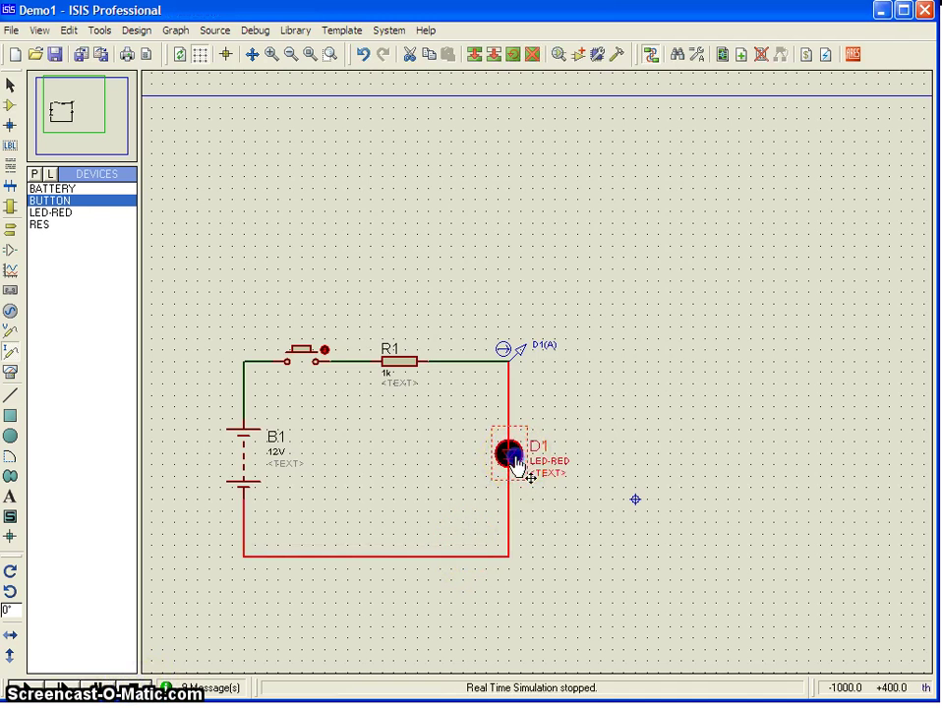
{"action": "left_click", "coordinate": [510, 455]}
{"action": "left_click", "coordinate": [388, 275]}
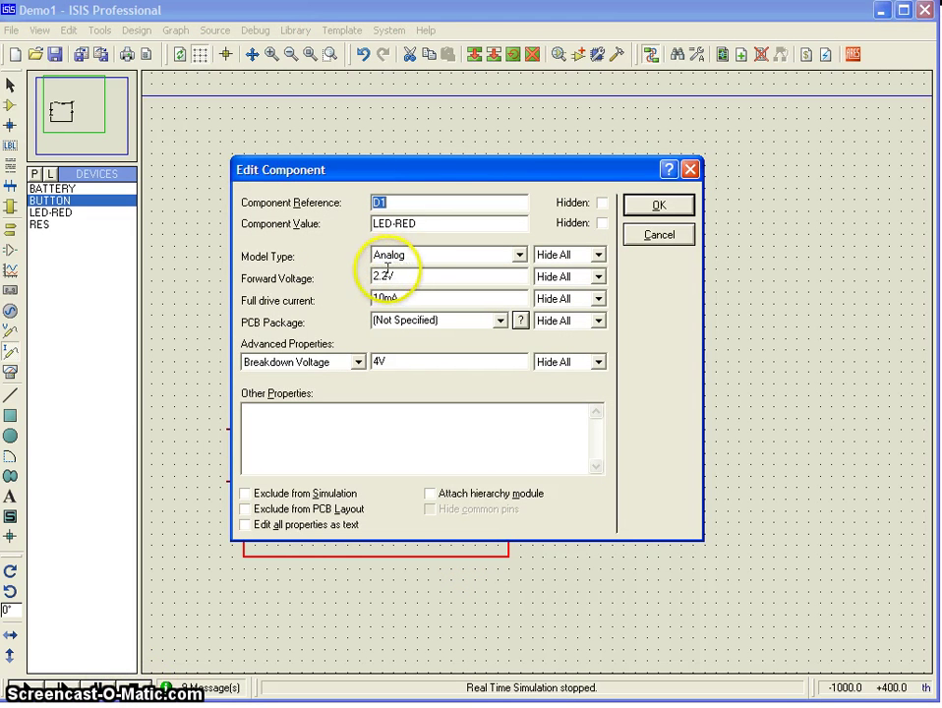
{"action": "left_click", "coordinate": [389, 277]}
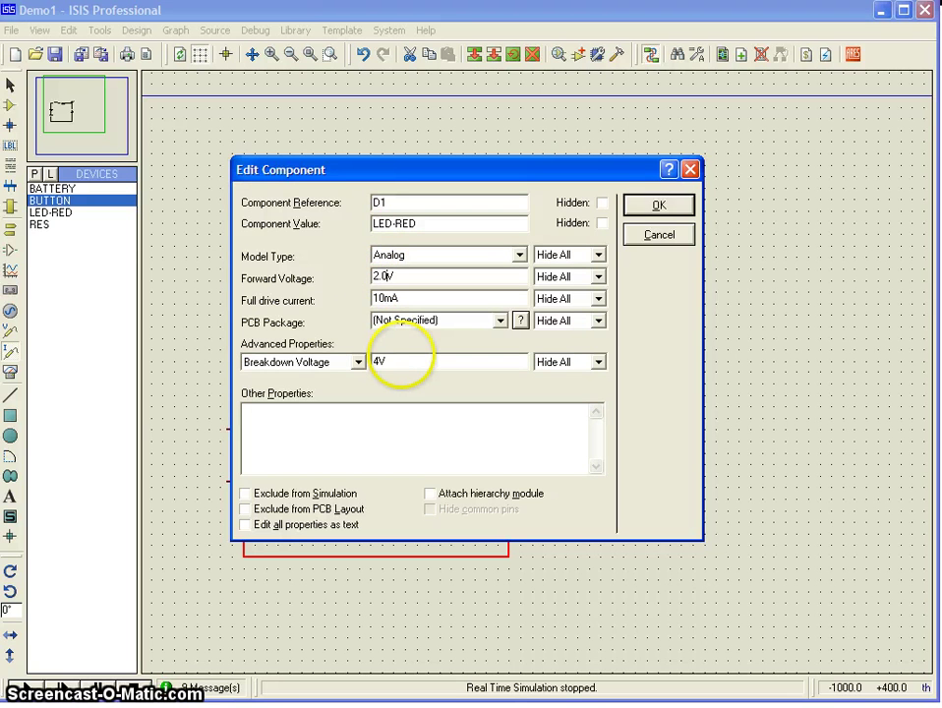
{"action": "left_click", "coordinate": [657, 209]}
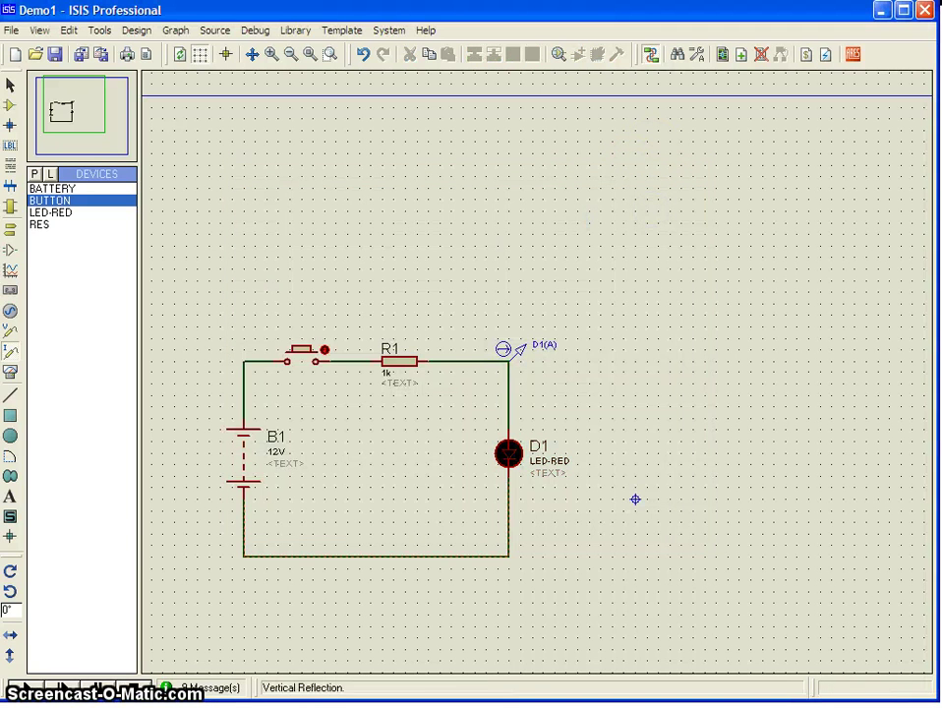
Run the simulation, press the button to read 0.00997009 A, then release it
{"action": "left_click", "coordinate": [27, 688]}
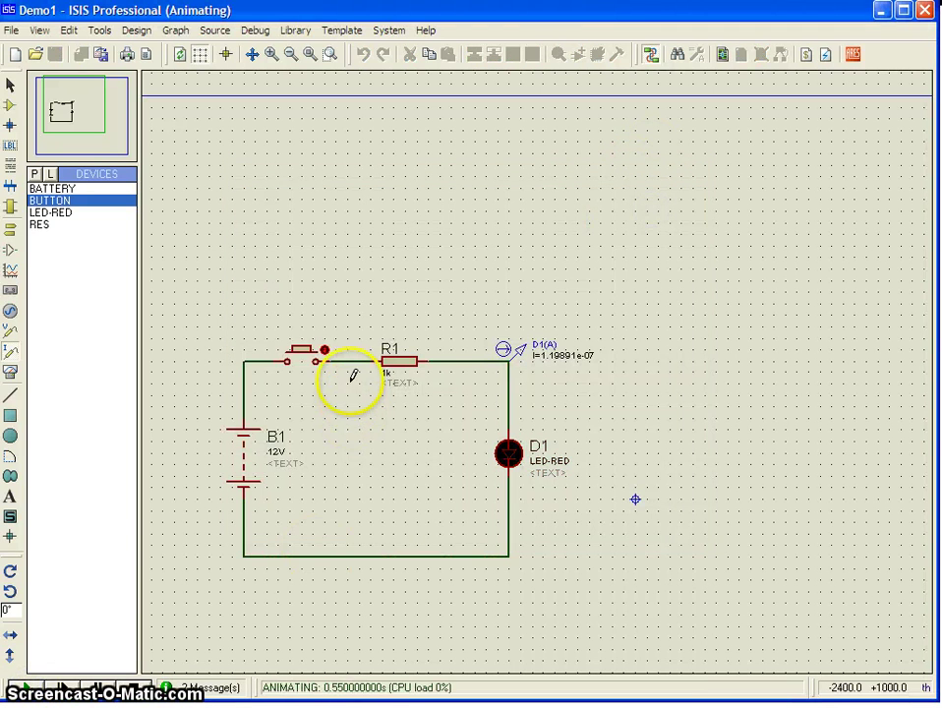
{"action": "left_click", "coordinate": [303, 354]}
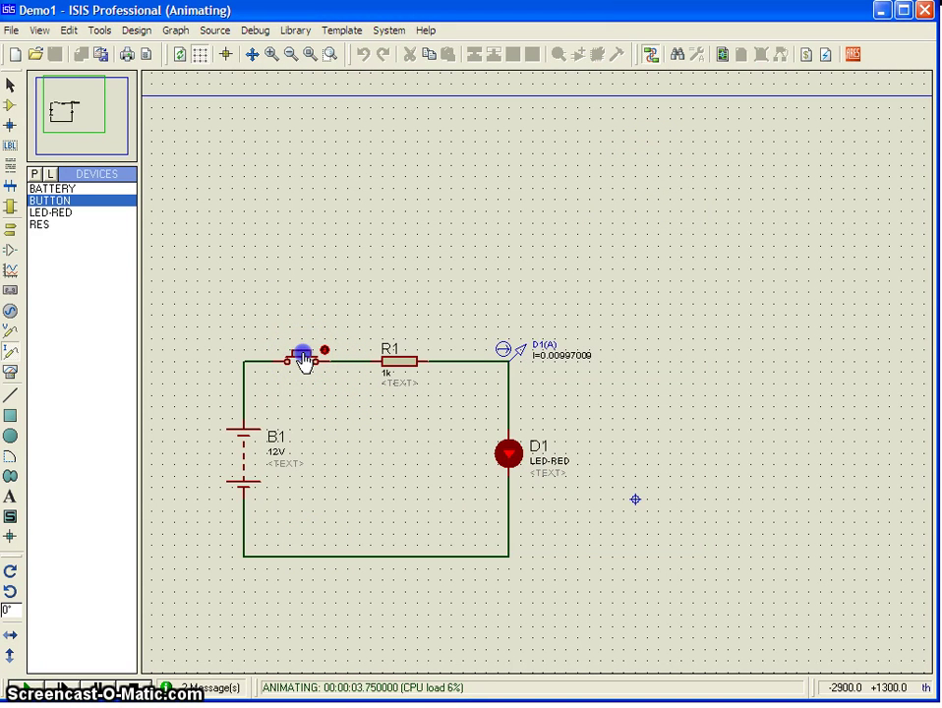
{"action": "left_click", "coordinate": [515, 468]}
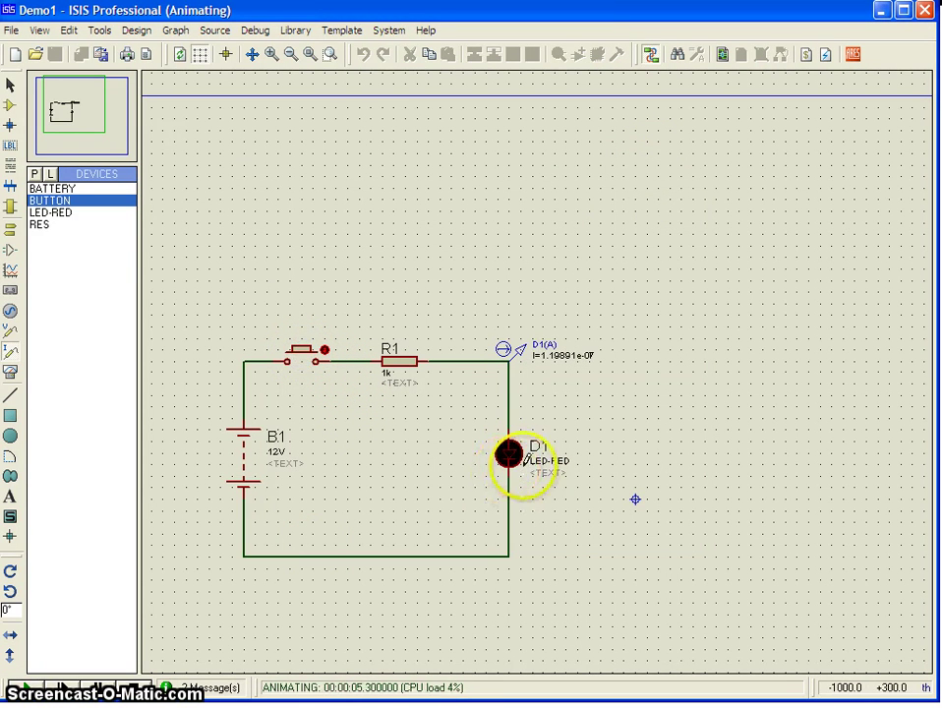